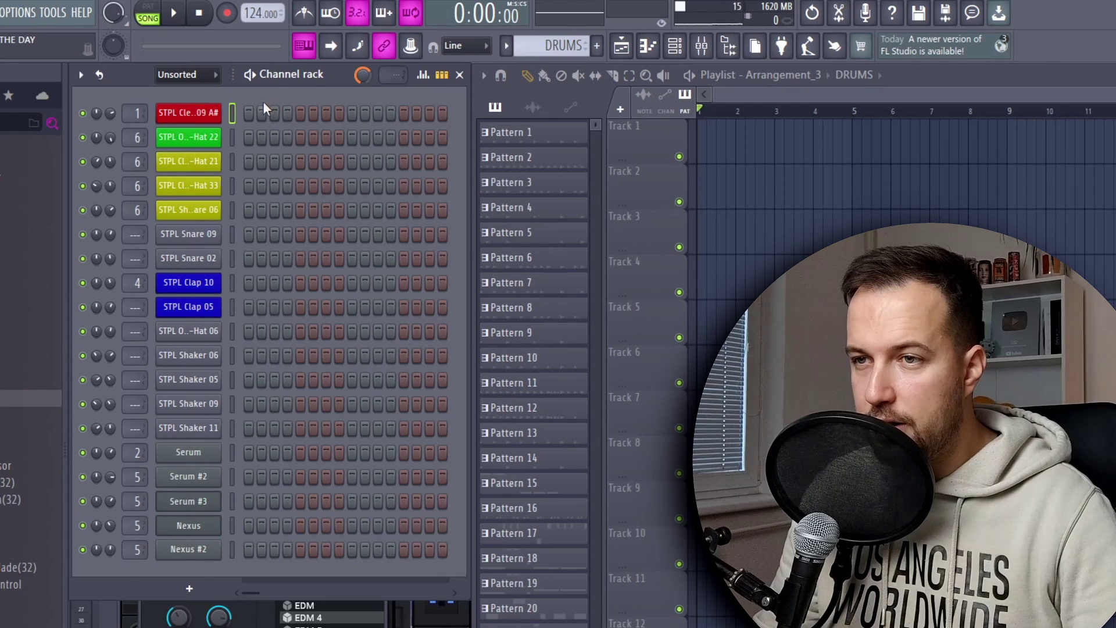
- Fill every fourth step of the STPL Cle..09 A# kick channel and play it back in pattern mode
{"action": "right_click", "coordinate": [216, 119]}
{"action": "left_click", "coordinate": [430, 180]}
{"action": "left_click", "coordinate": [147, 12]}
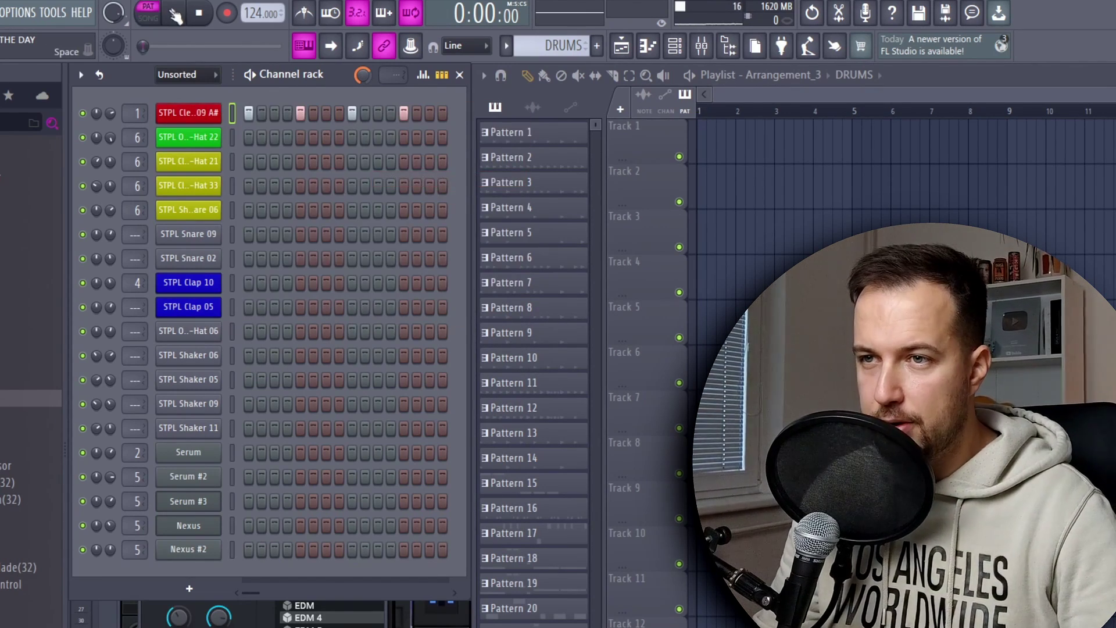
{"action": "left_click", "coordinate": [173, 13]}
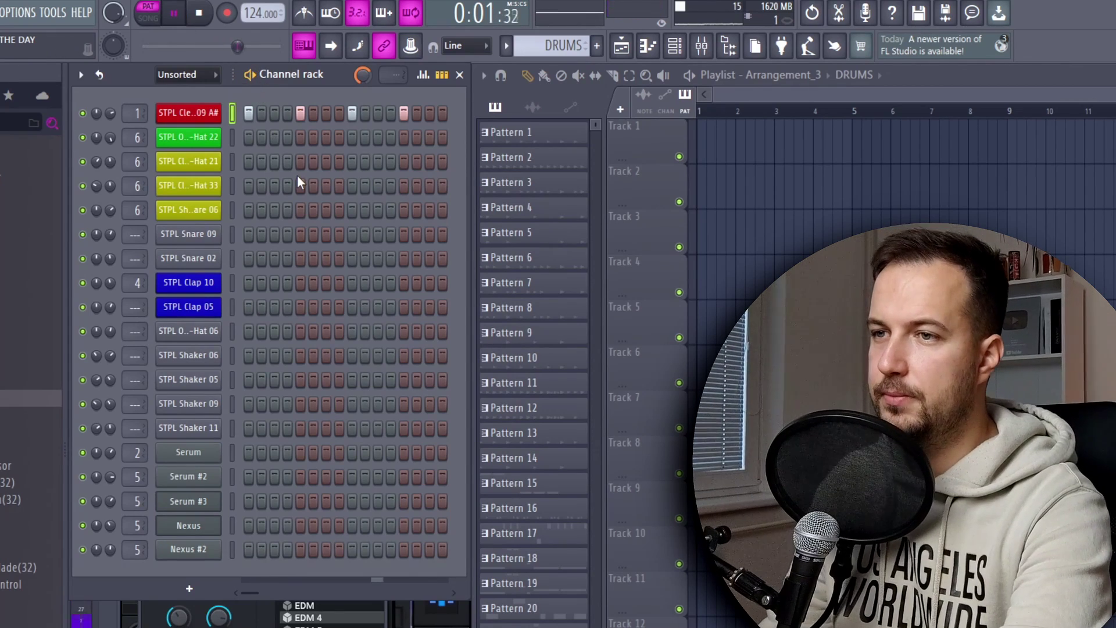
{"action": "key", "text": "space"}
- Add STPL O..-Hat 22 open hi-hat hits on steps 3, 7, 11 and 15 and play the pattern
{"action": "left_click", "coordinate": [275, 137]}
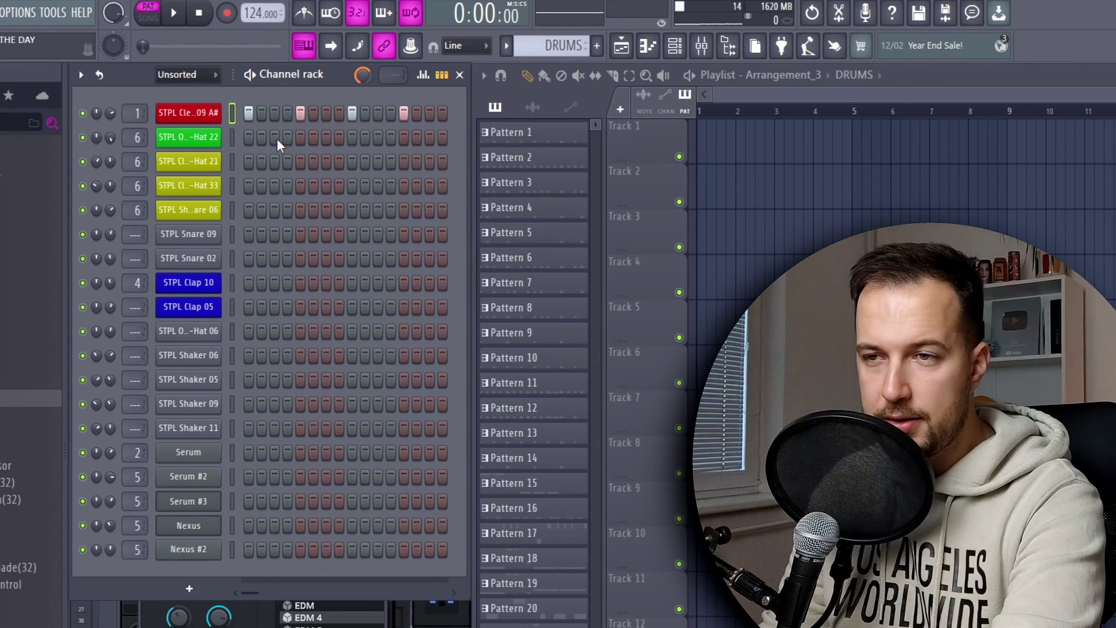
{"action": "left_click", "coordinate": [326, 138]}
{"action": "left_click", "coordinate": [378, 138]}
{"action": "left_click", "coordinate": [429, 138]}
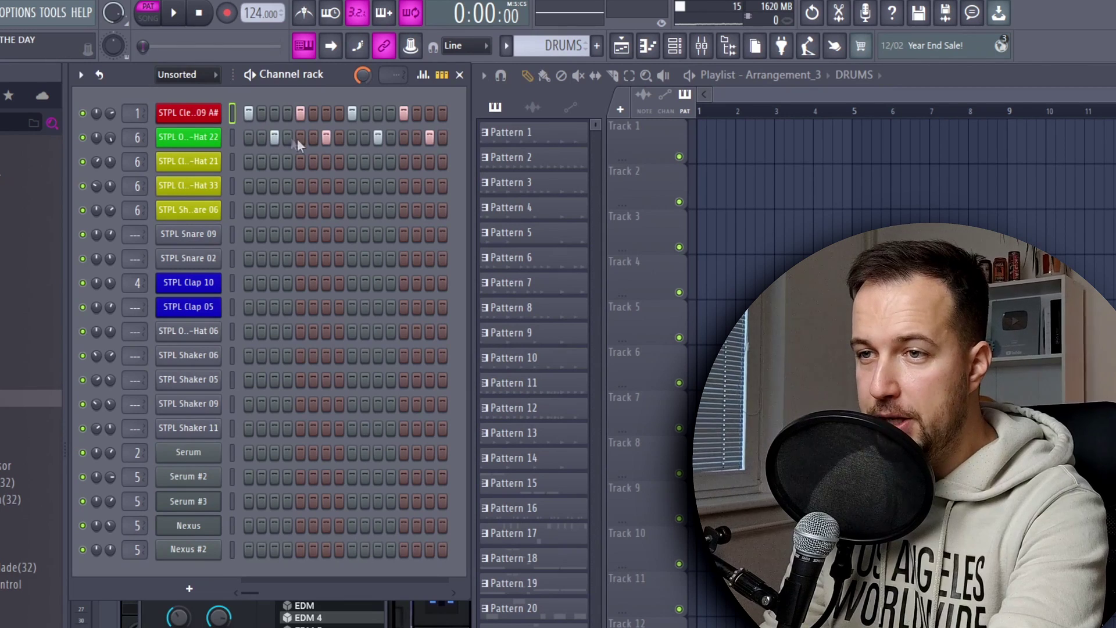
{"action": "key", "text": "space"}
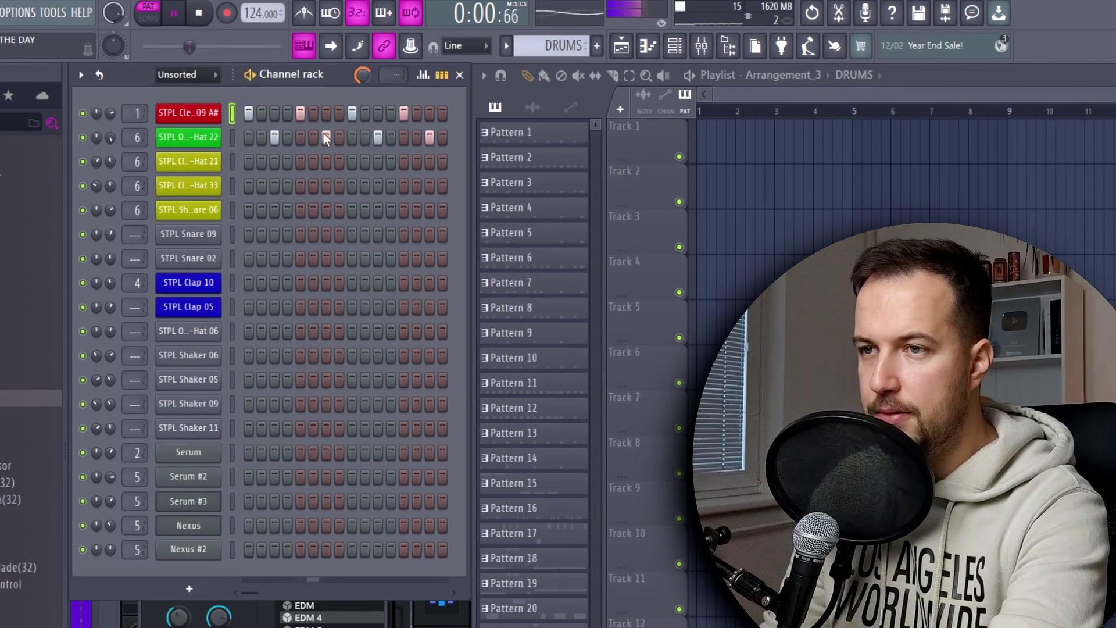
{"action": "key", "text": "space"}
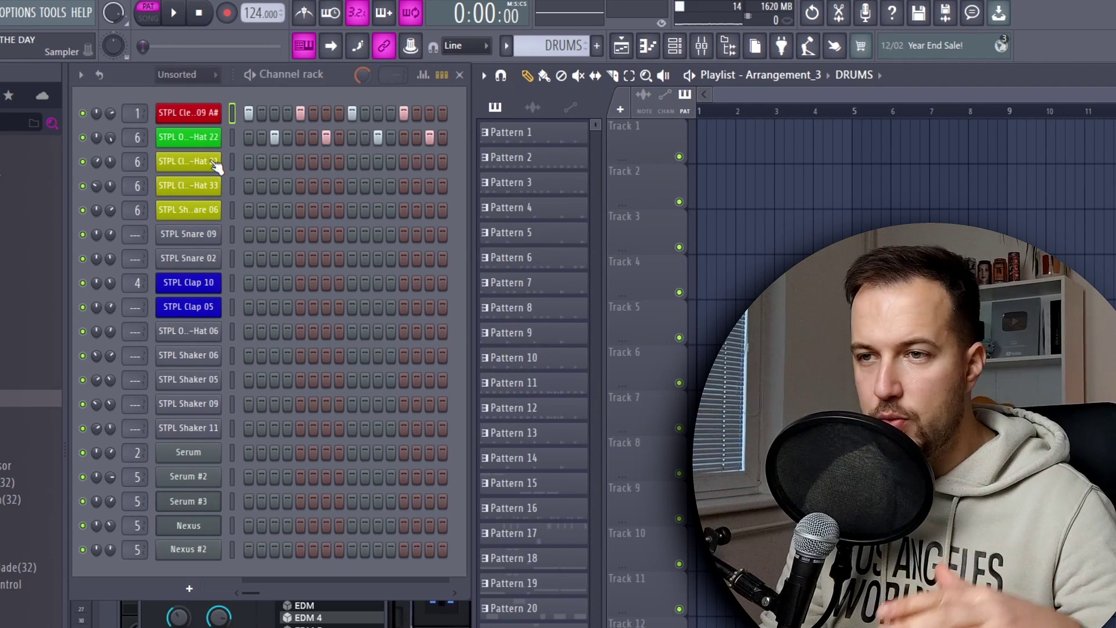
- Add STPL Closed Hi-Hat 21 hits on steps 2, 8 and 16 and play the pattern
{"action": "left_click", "coordinate": [217, 166]}
{"action": "key", "text": "Escape"}
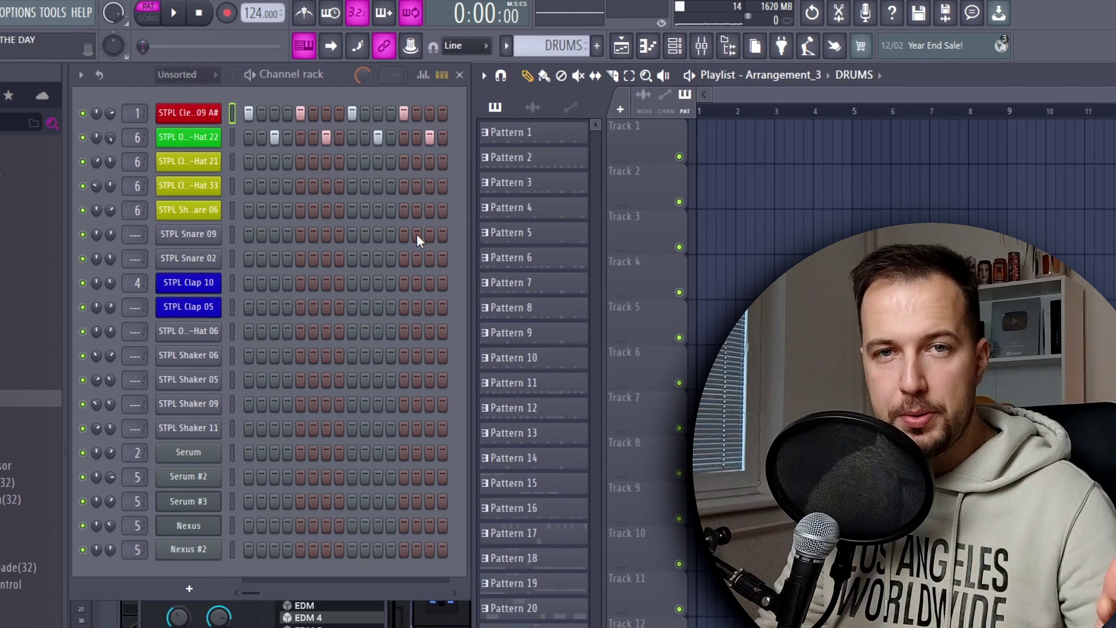
{"action": "left_click", "coordinate": [262, 162]}
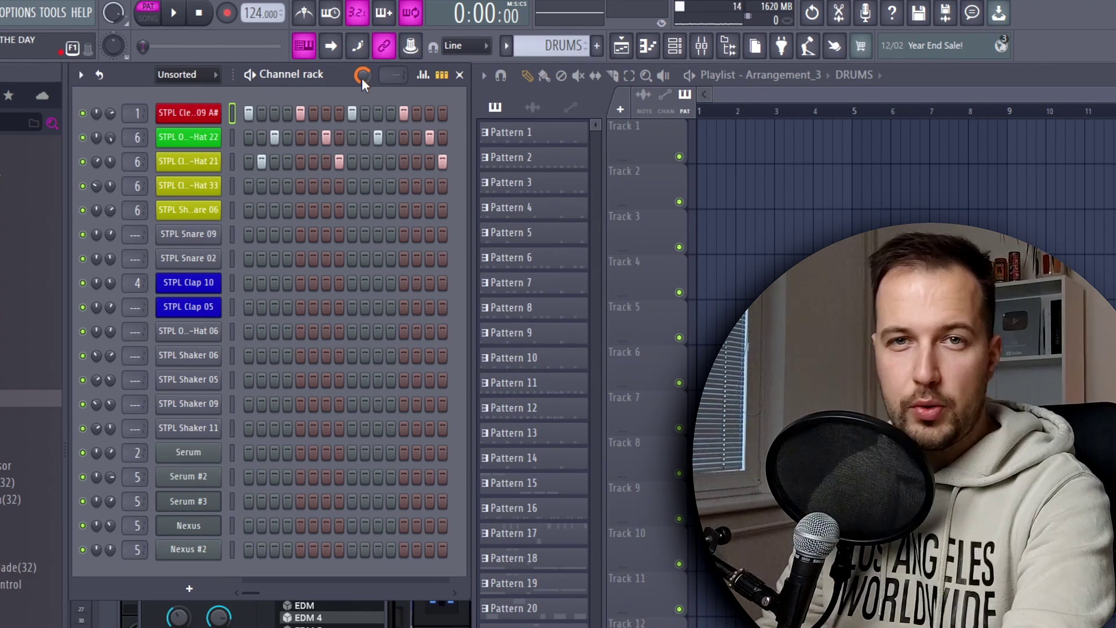
{"action": "key", "text": "space"}
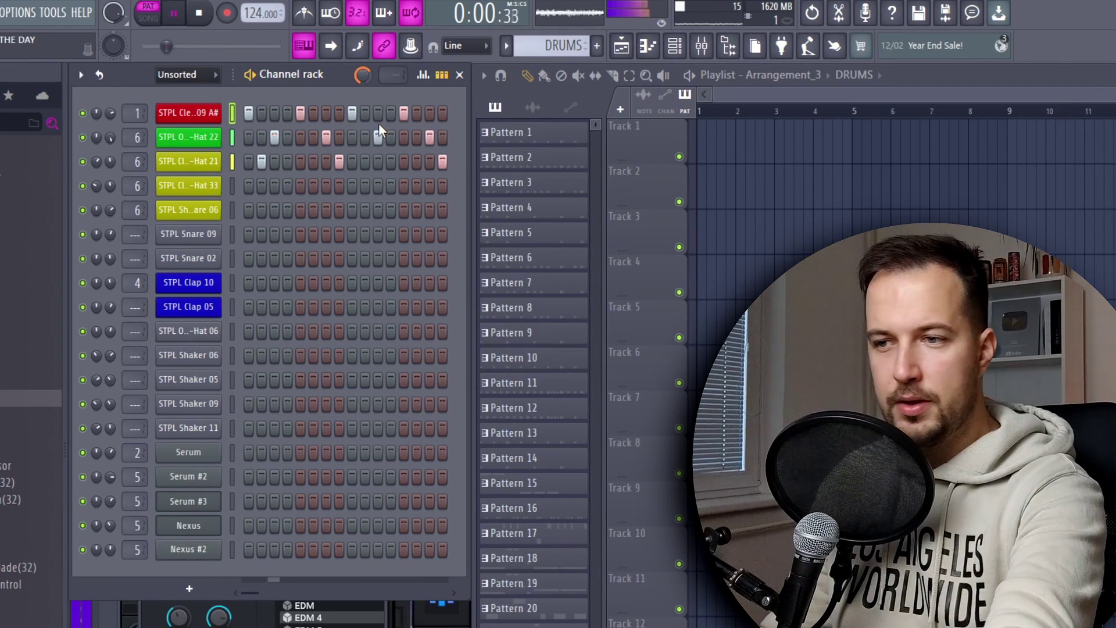
{"action": "key", "text": "space"}
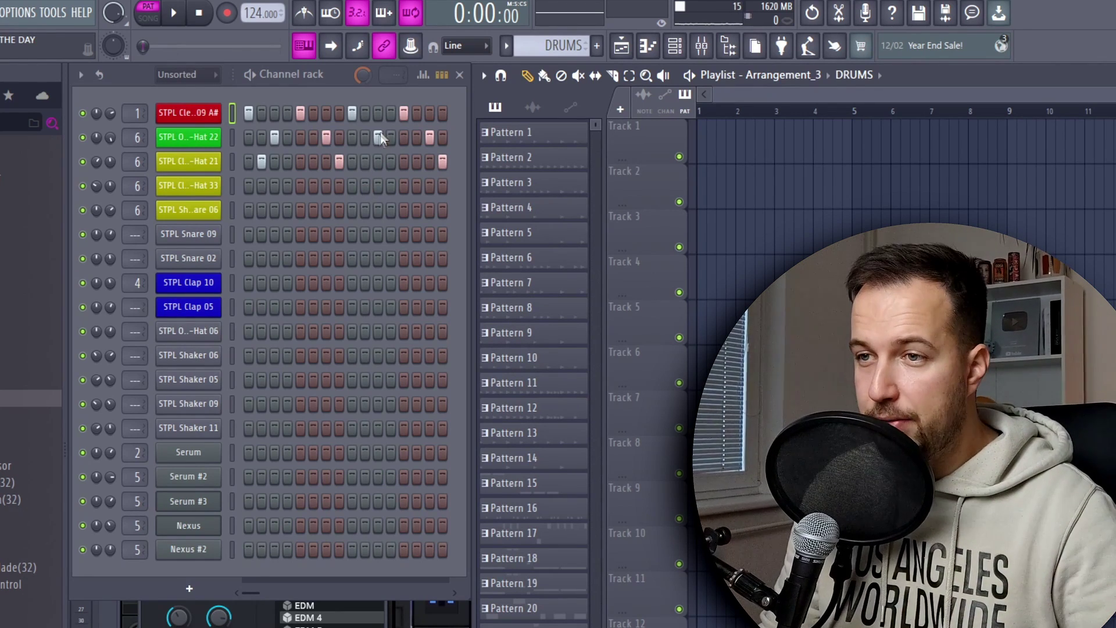
- Add an STPL Cl..-Hat 33 hit on step 10, compare its sample with Closed Hi-Hat 21, and play the pattern
{"action": "left_click", "coordinate": [366, 185]}
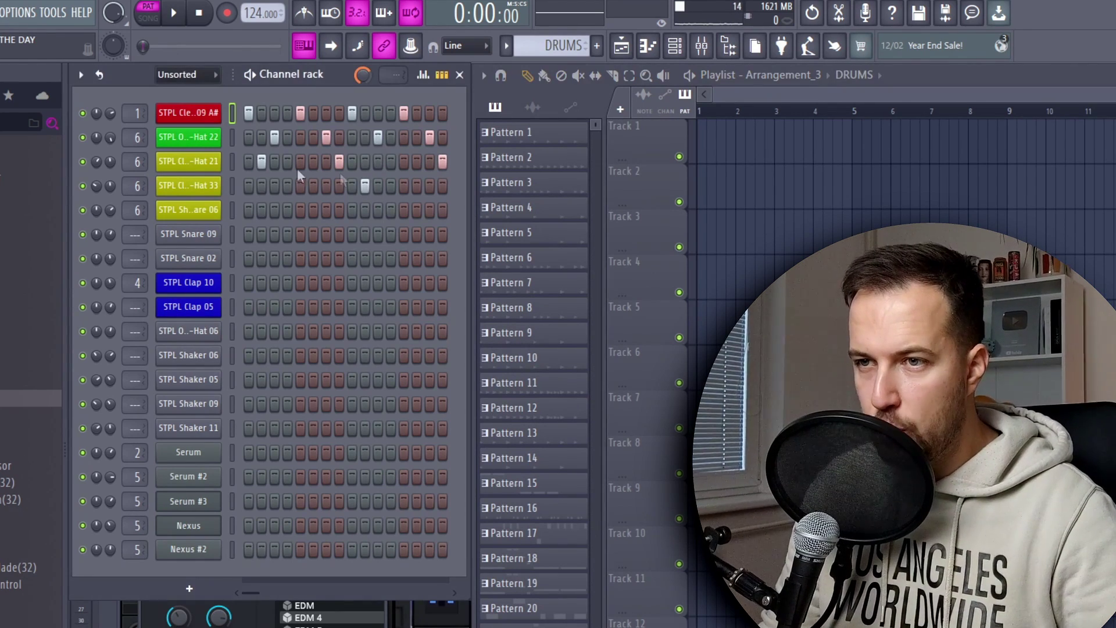
{"action": "left_click", "coordinate": [188, 186]}
{"action": "left_click", "coordinate": [427, 601]}
{"action": "left_click", "coordinate": [189, 162]}
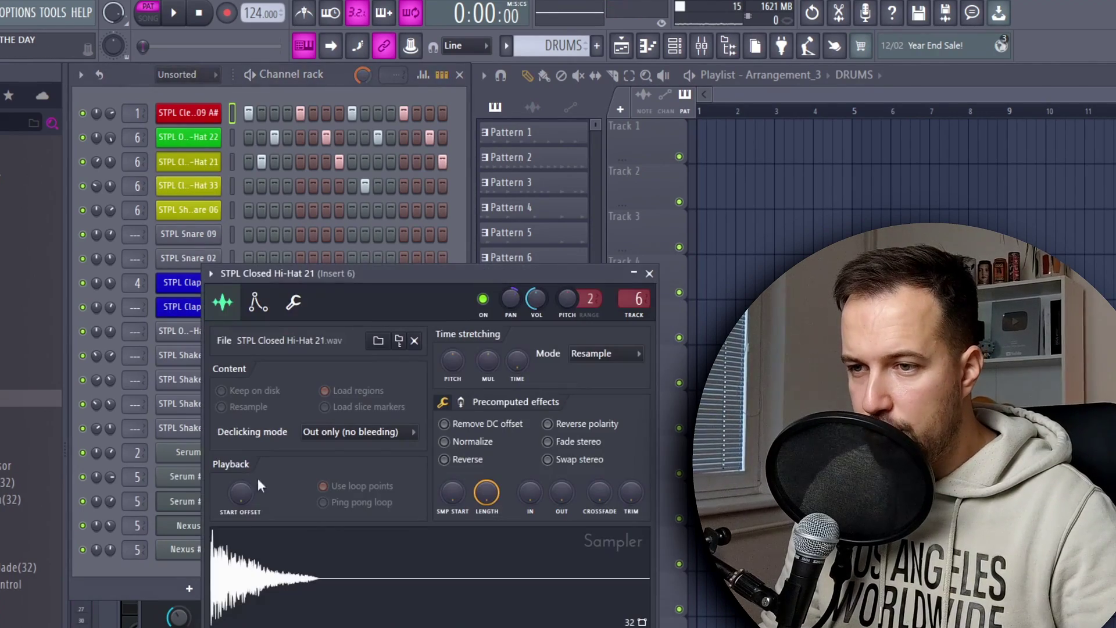
{"action": "left_click", "coordinate": [326, 558]}
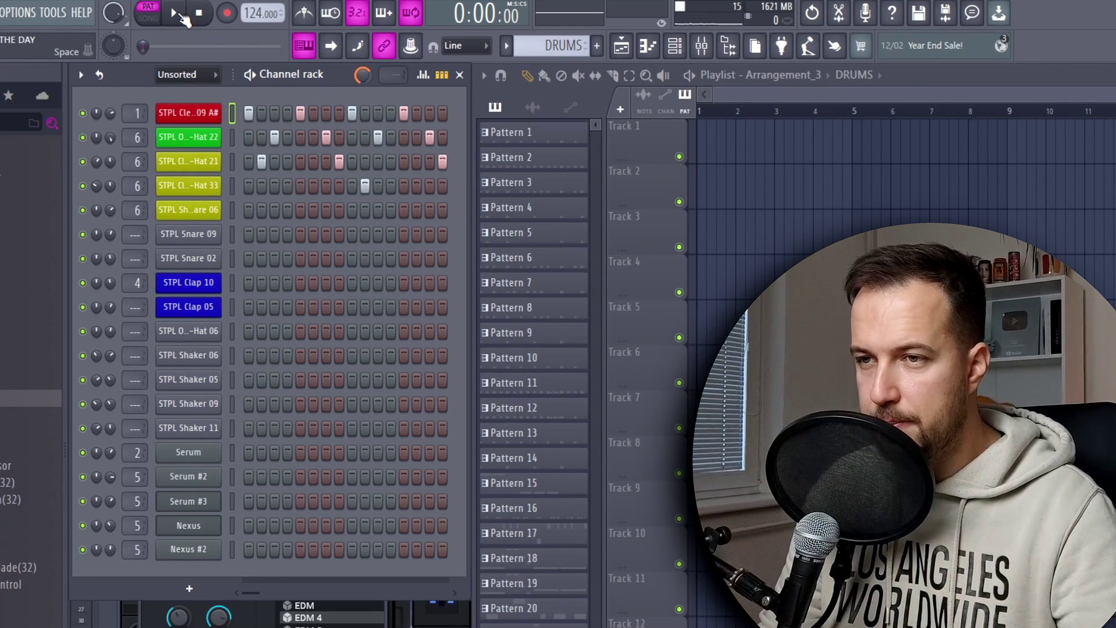
{"action": "left_click", "coordinate": [176, 14]}
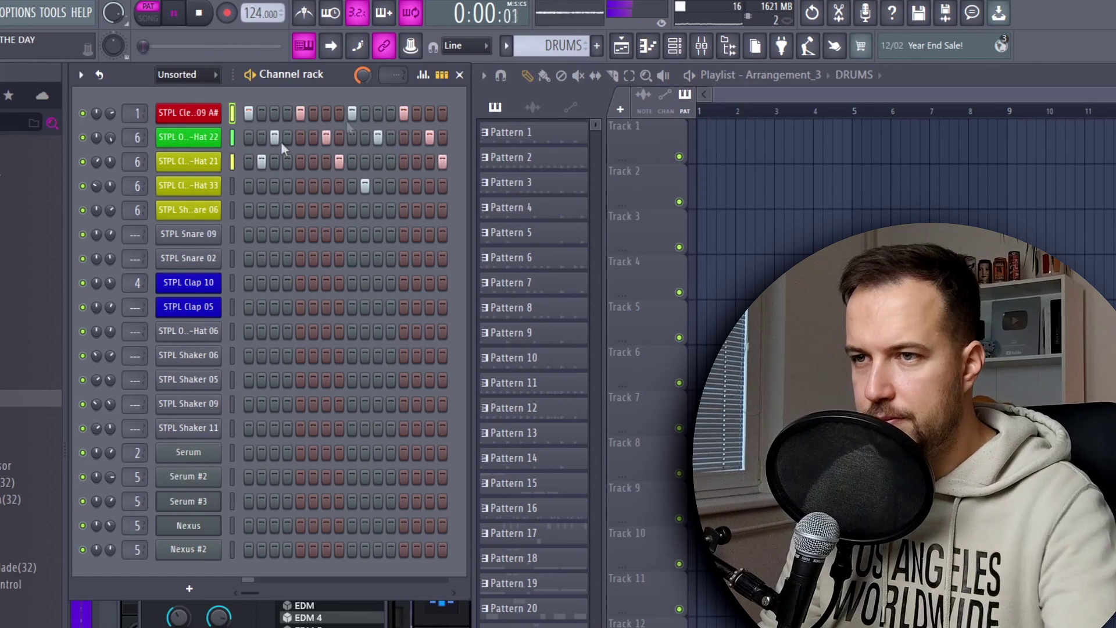
{"action": "key", "text": "space"}
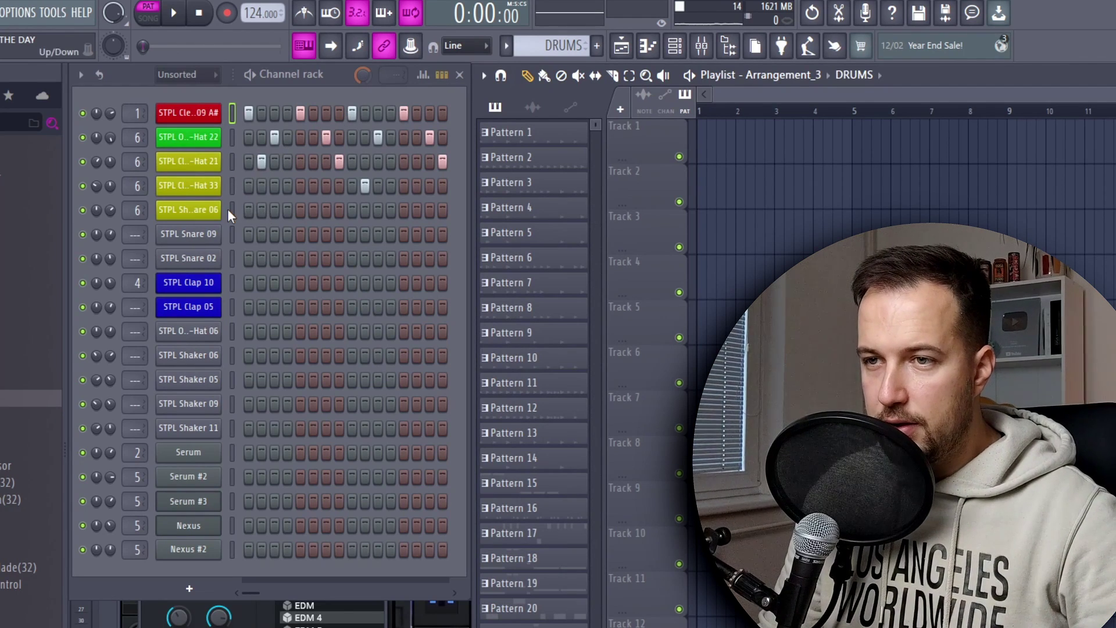
- Add STPL Sh..are 06 snare hits on steps 2 and 16 and play the pattern
{"action": "left_click", "coordinate": [261, 209]}
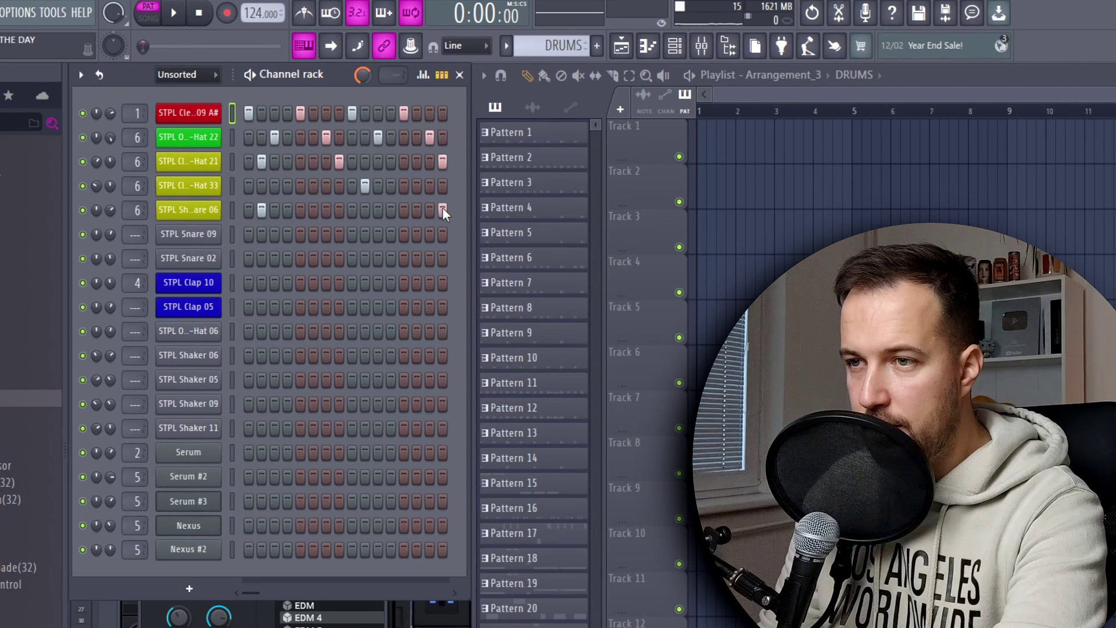
{"action": "key", "text": "space"}
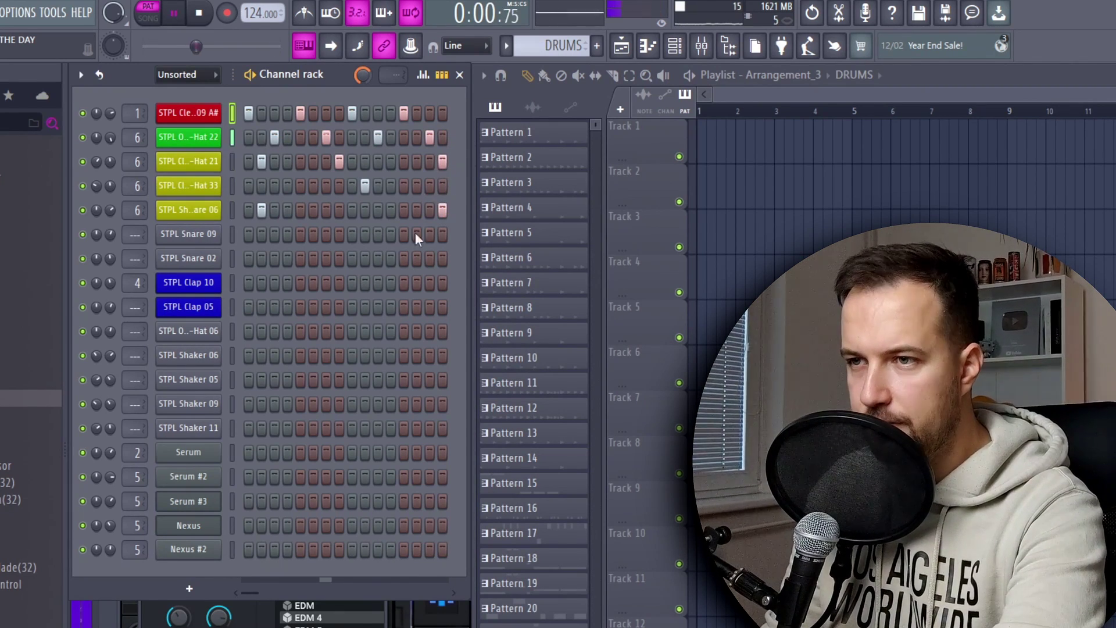
{"action": "key", "text": "space"}
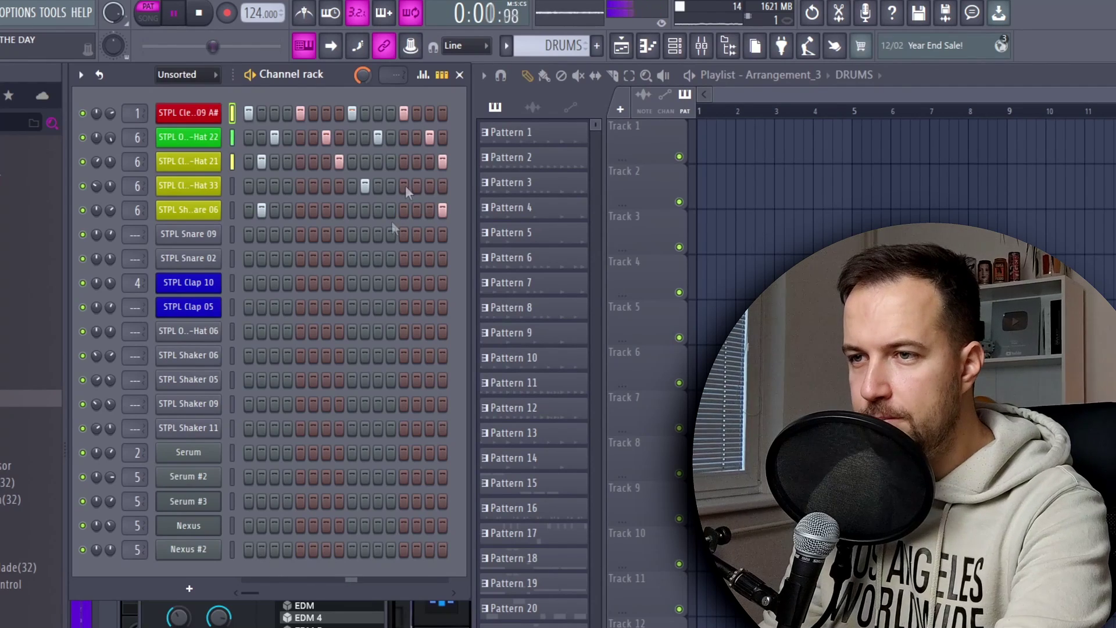
{"action": "key", "text": "space"}
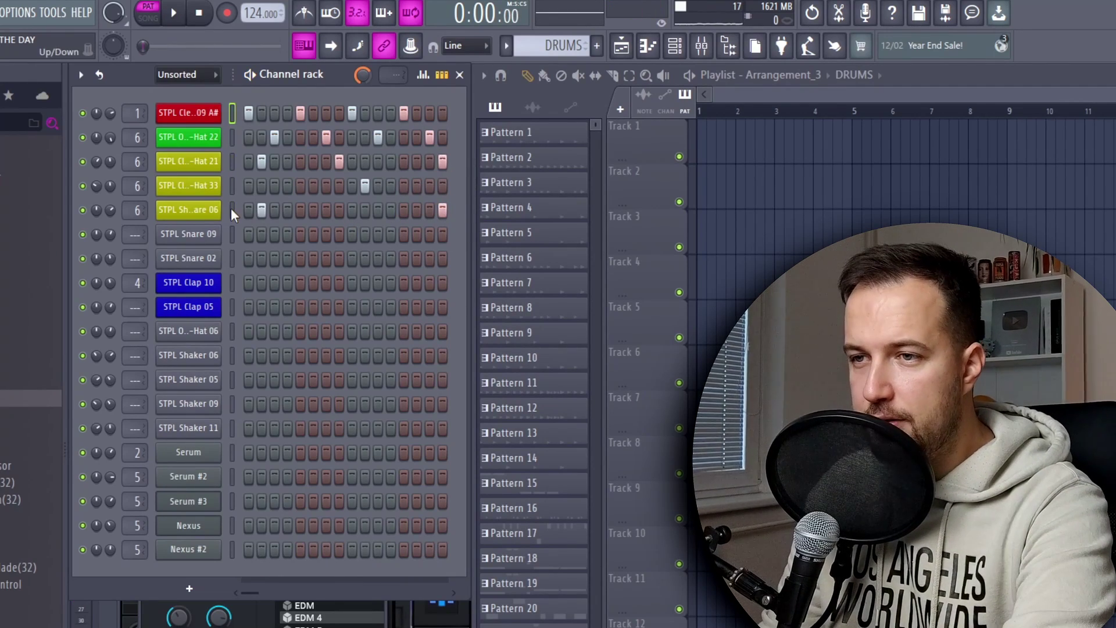
- Lower the velocity of both STPL Sh..are 06 hits to about half while checking the pattern's playback
{"action": "left_click", "coordinate": [232, 208]}
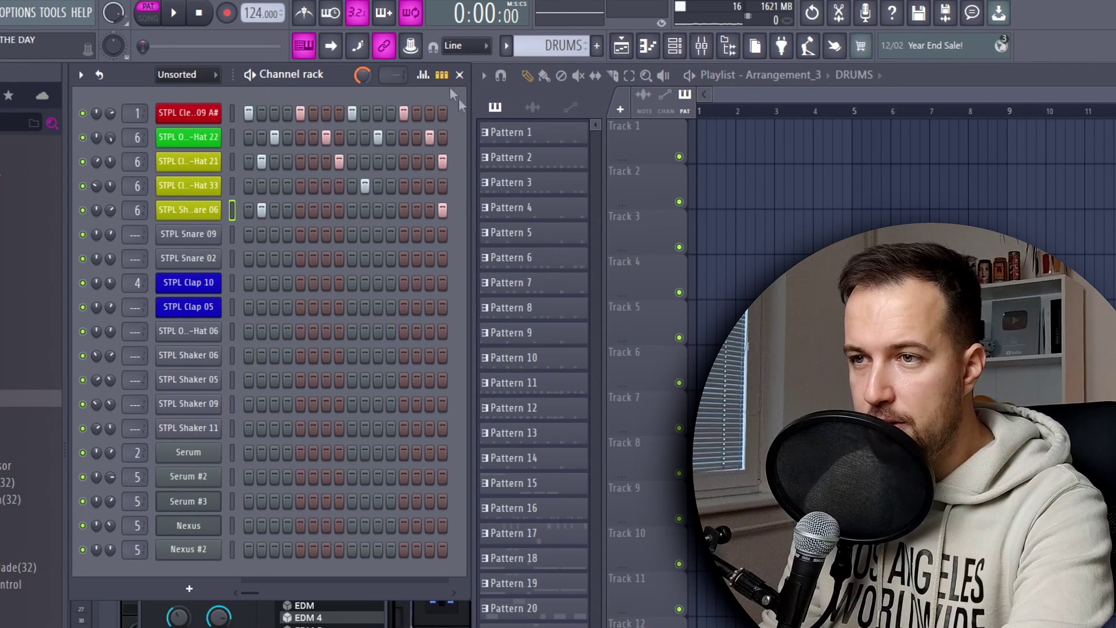
{"action": "left_click", "coordinate": [423, 74]}
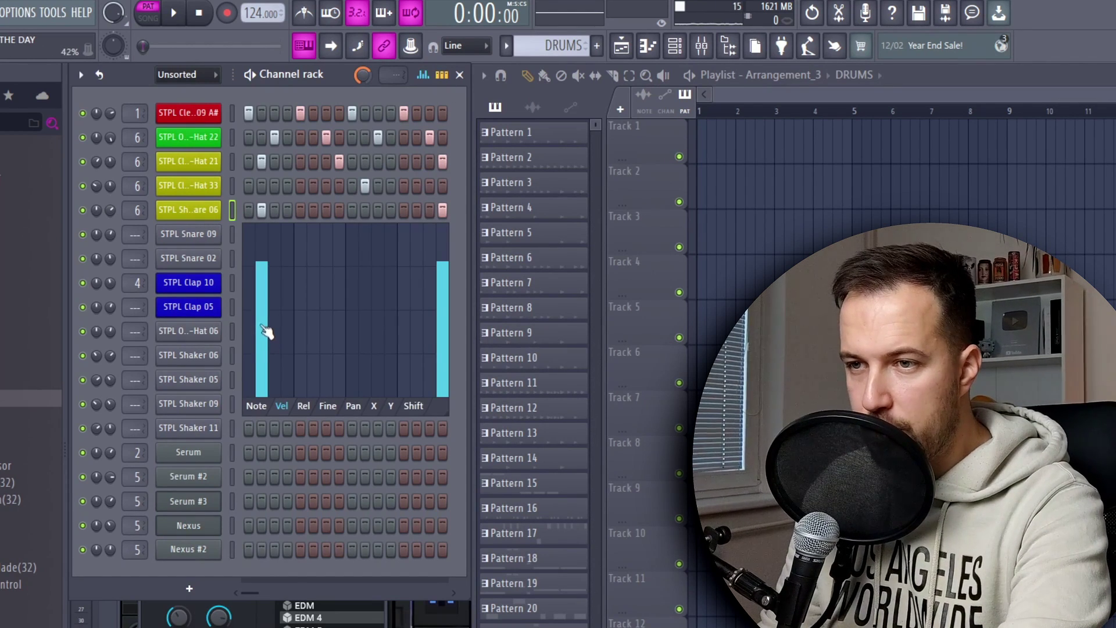
{"action": "left_click", "coordinate": [262, 321]}
{"action": "left_click", "coordinate": [444, 324]}
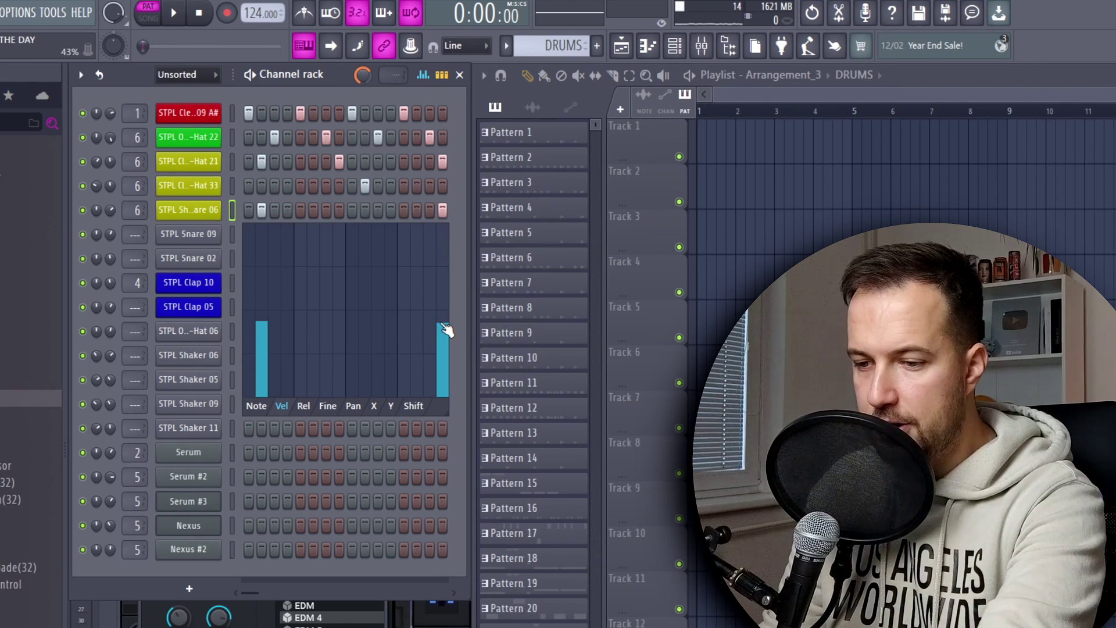
{"action": "key", "text": "space"}
{"action": "left_click", "coordinate": [443, 308]}
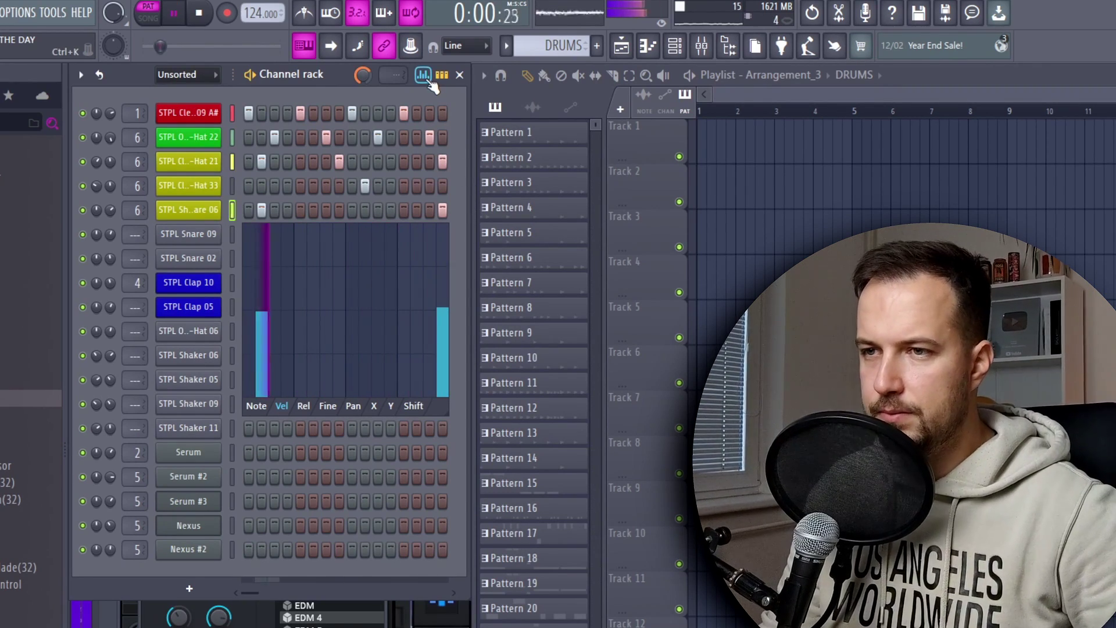
{"action": "left_click", "coordinate": [431, 83]}
{"action": "key", "text": "space"}
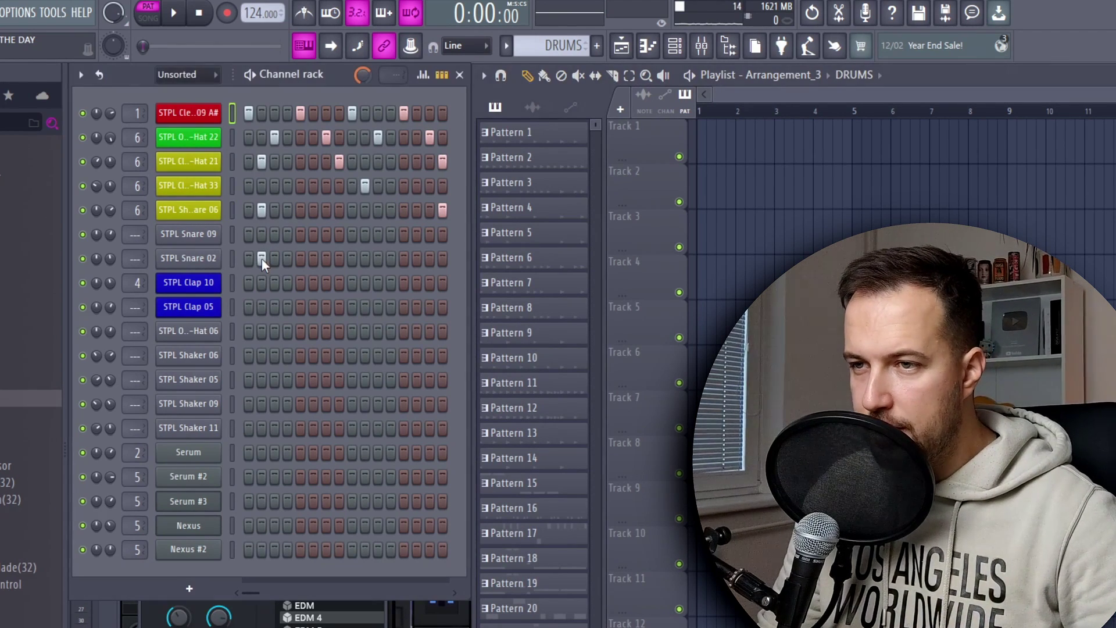
- Add STPL Snare 02 hits on steps 2 and 16, lower their velocities to about 45%, and play the pattern
{"action": "left_click", "coordinate": [185, 258]}
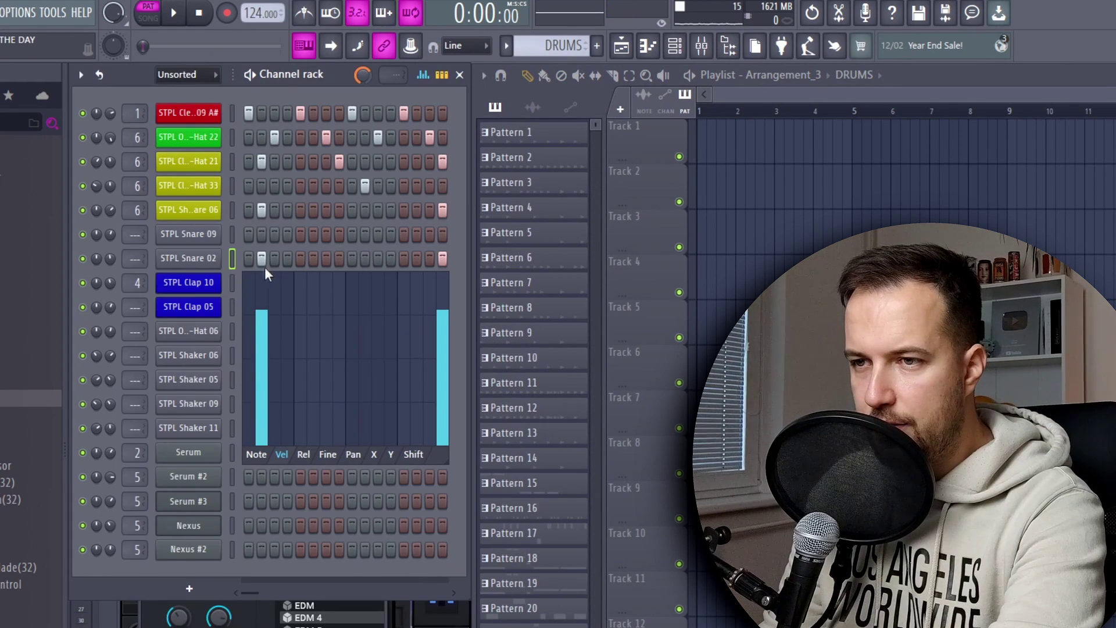
{"action": "left_click", "coordinate": [264, 370]}
{"action": "left_click", "coordinate": [442, 367]}
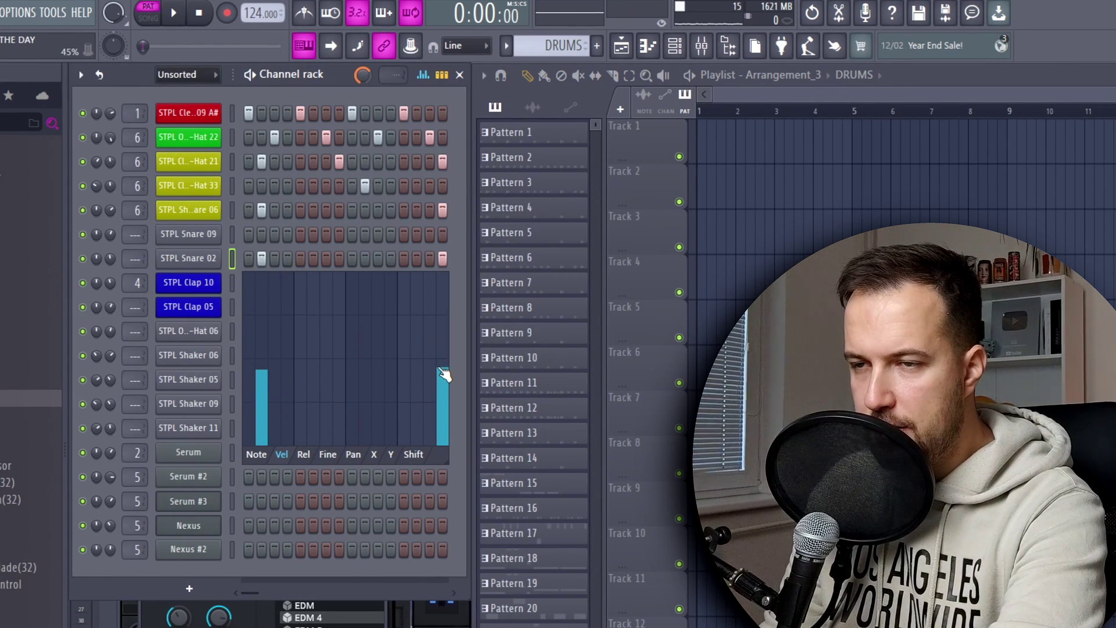
{"action": "key", "text": "space"}
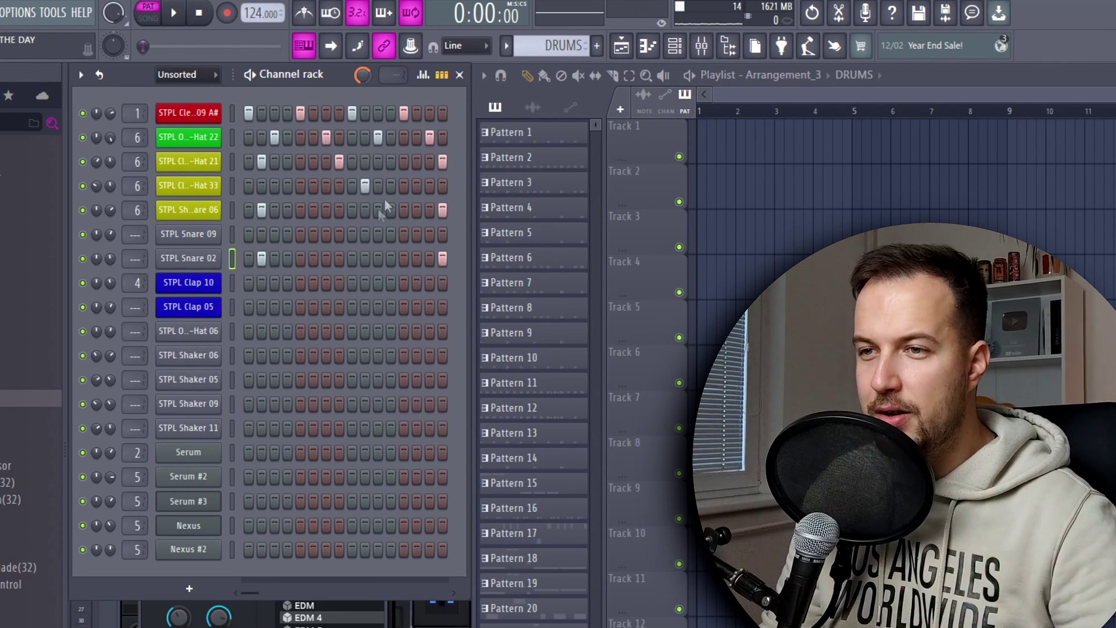
- Add STPL Snare 09 hits on steps 5 and 13 and play the pattern
{"action": "left_click", "coordinate": [300, 232]}
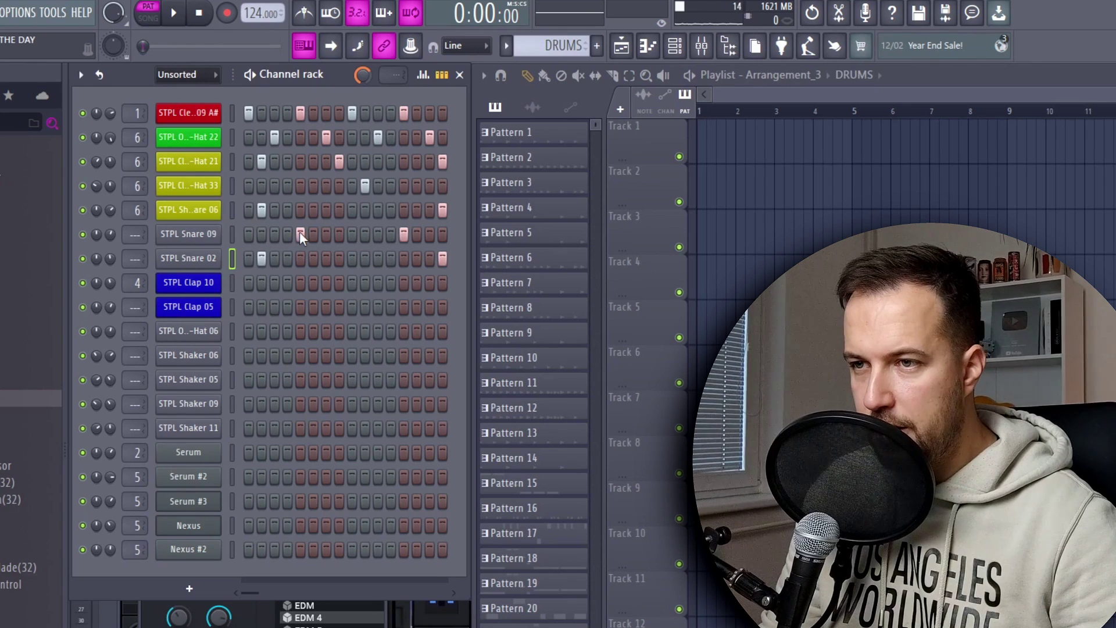
{"action": "key", "text": "space"}
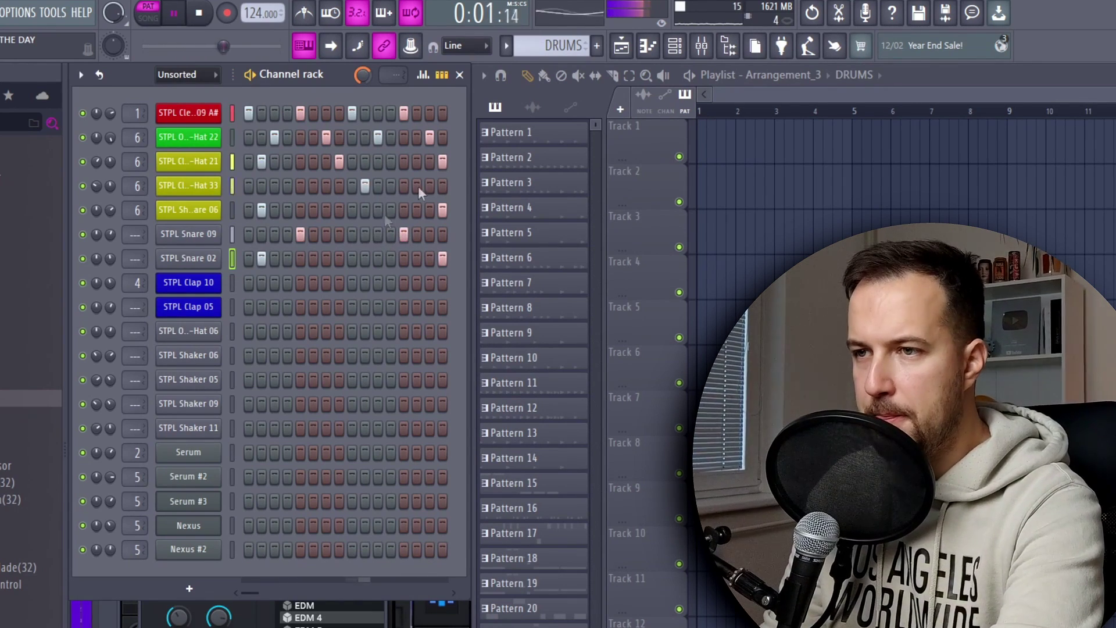
{"action": "key", "text": "space"}
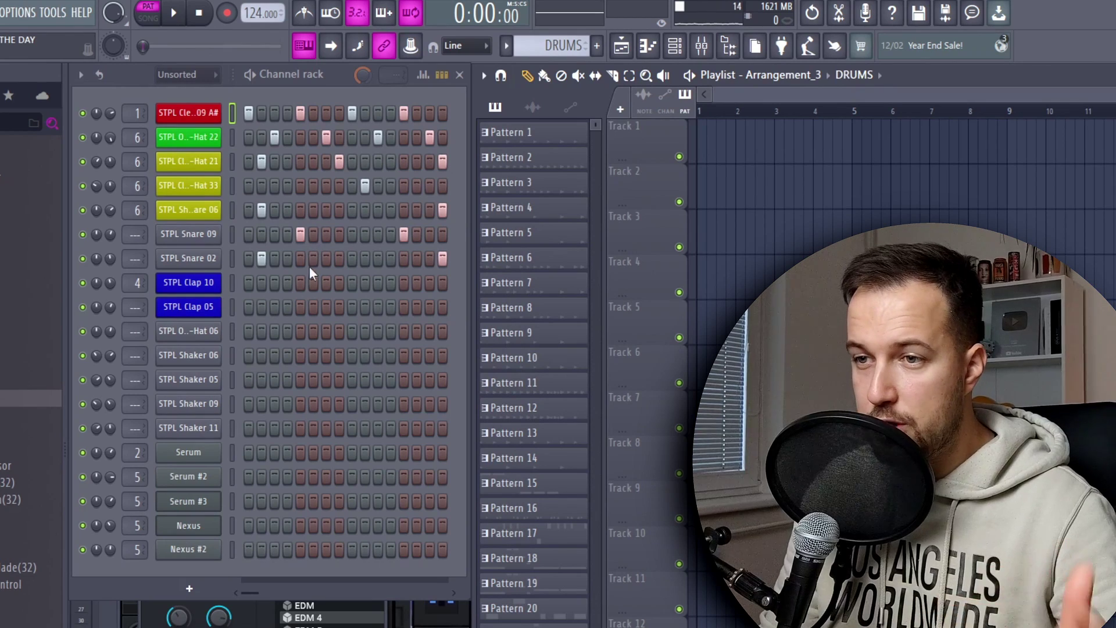
- Layer STPL Clap 10 and STPL Clap 05 hits on steps 5 and 13, preview the Clap 10 sample, and play the pattern
{"action": "left_click", "coordinate": [300, 282]}
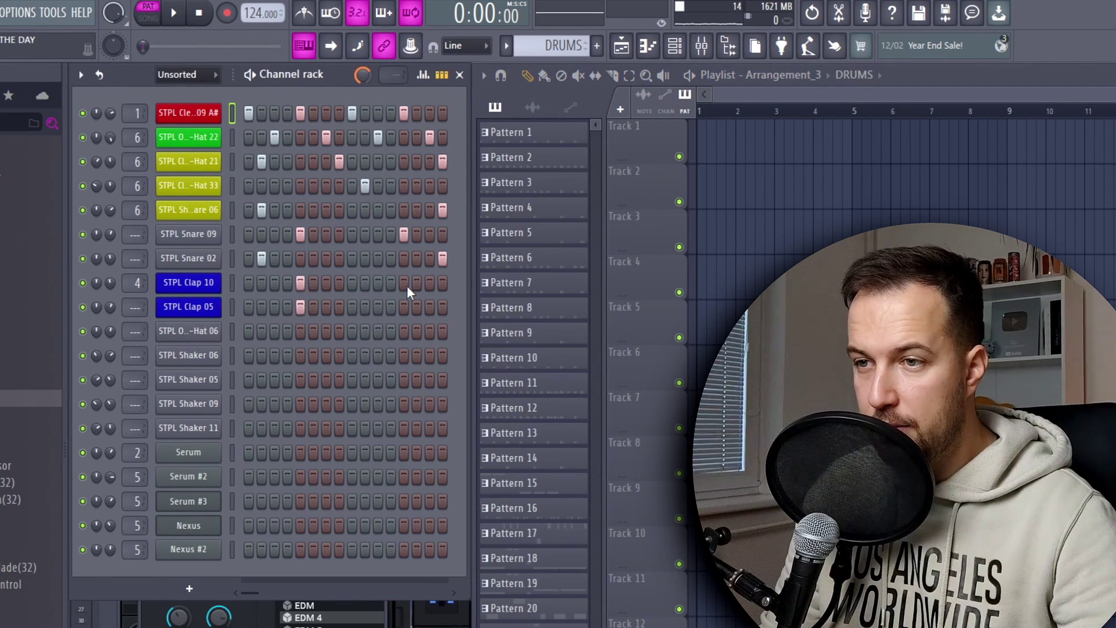
{"action": "left_click", "coordinate": [219, 284]}
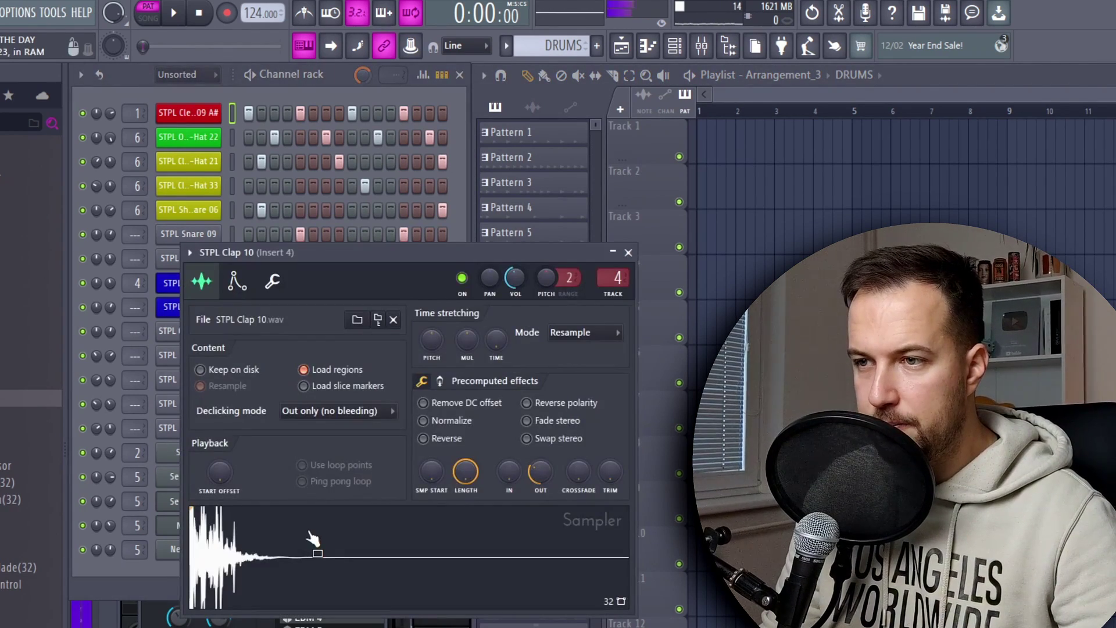
{"action": "key", "text": "Escape"}
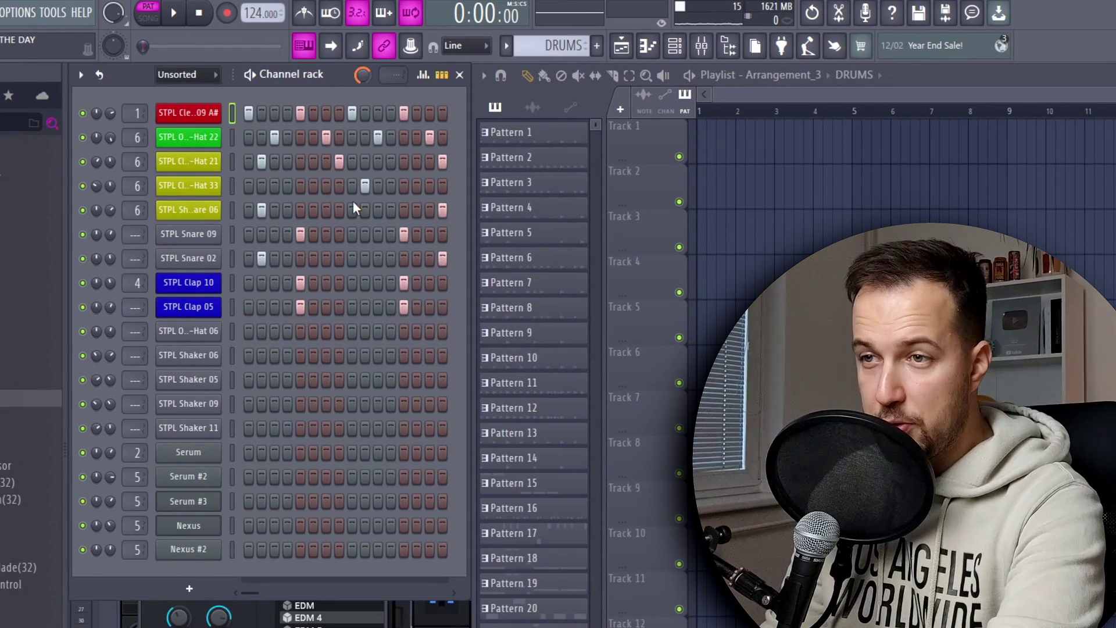
{"action": "key", "text": "space"}
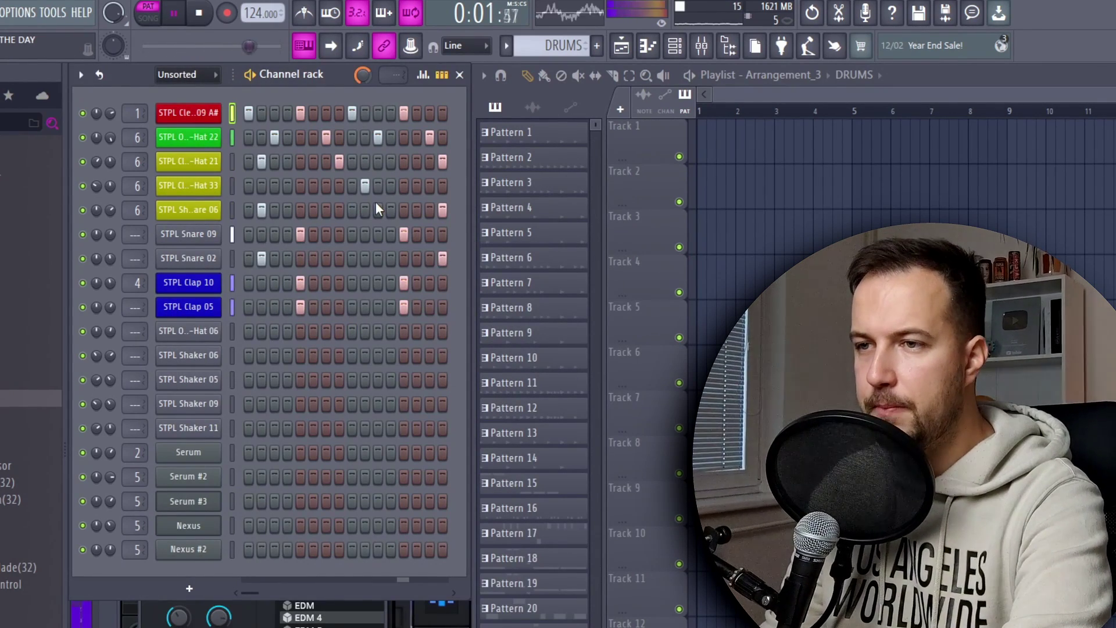
{"action": "key", "text": "space"}
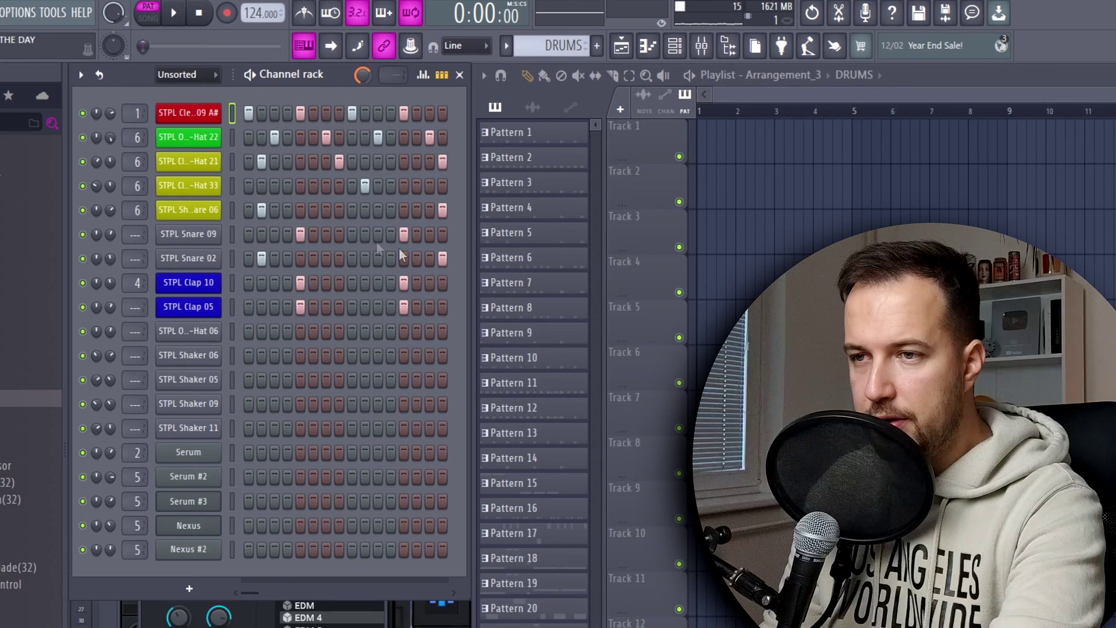
- Preview the STPL Snare 09 sample, mute its channel and play the DRUMS pattern to compare the sound
{"action": "left_click", "coordinate": [213, 238]}
{"action": "key", "text": "Escape"}
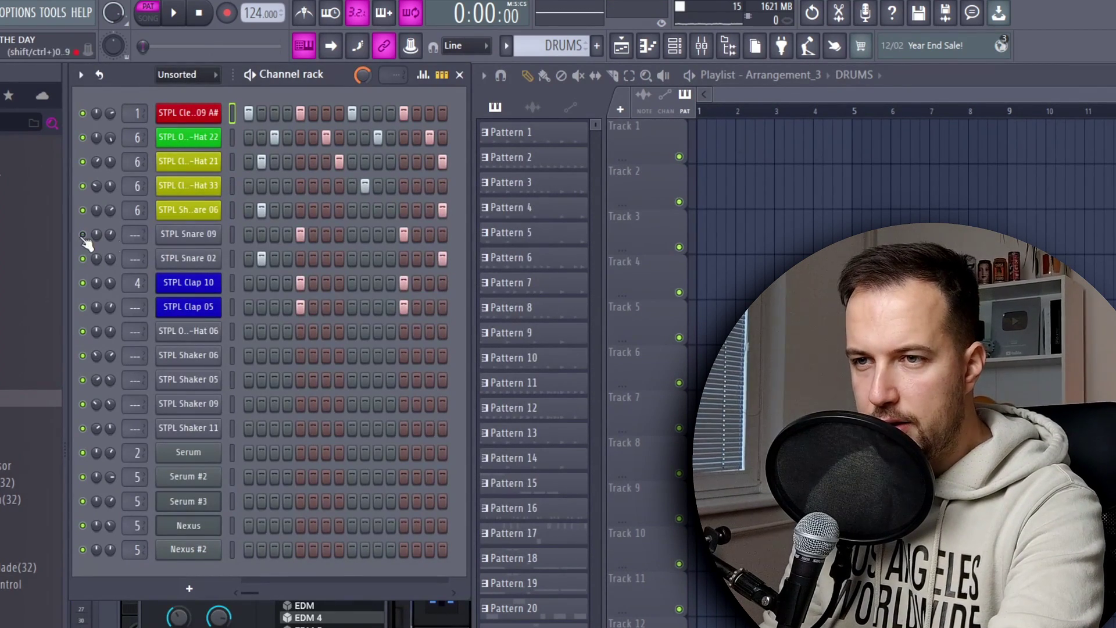
{"action": "key", "text": "space"}
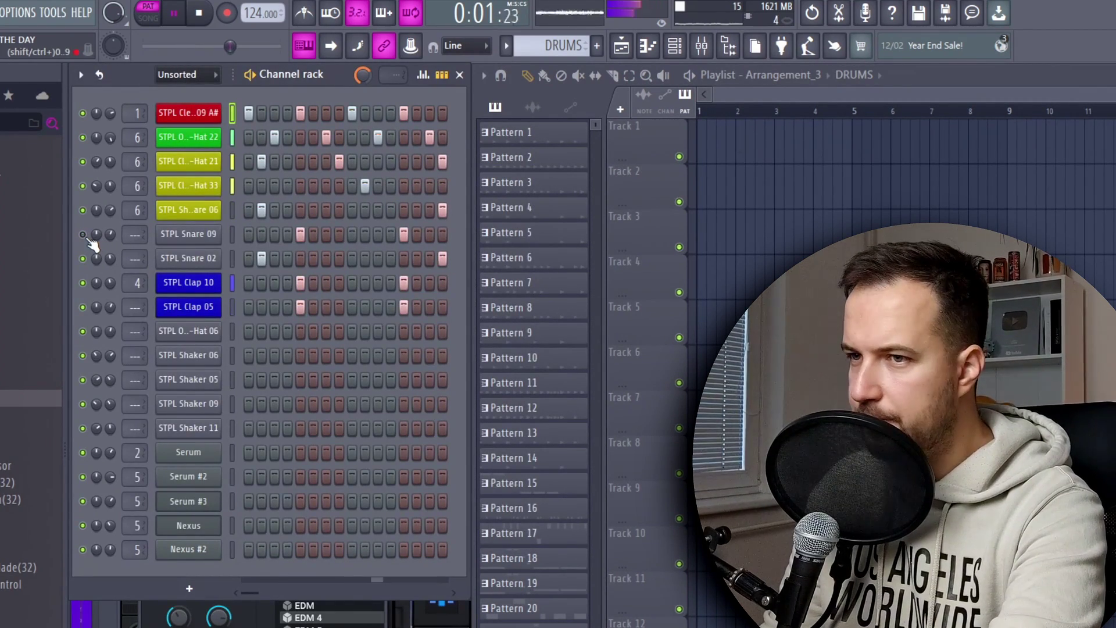
{"action": "key", "text": "space"}
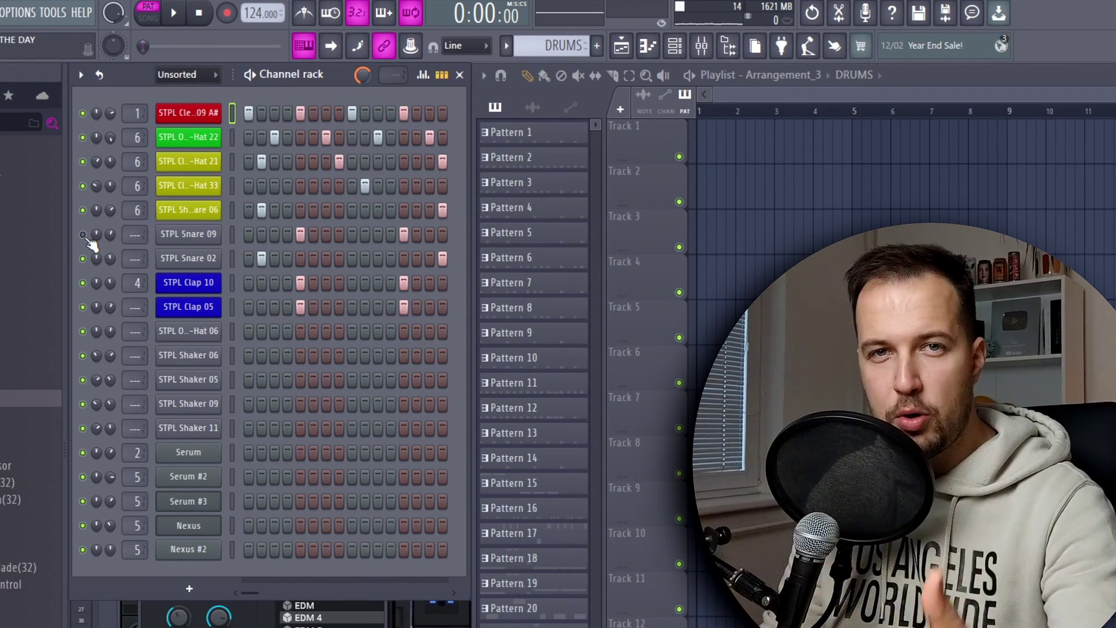
{"action": "key", "text": "space"}
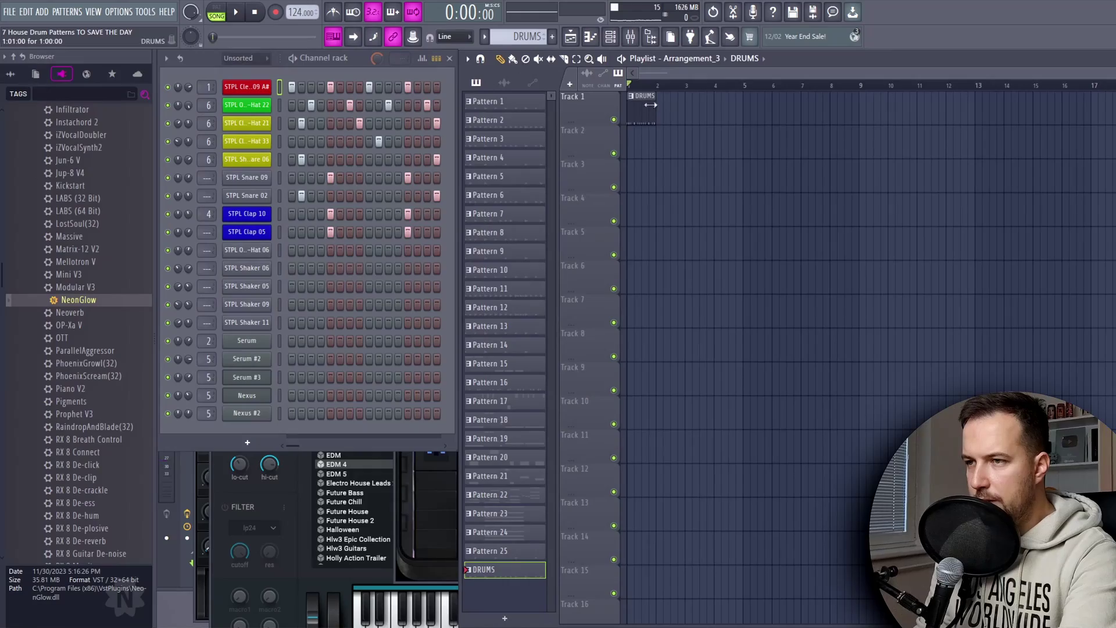
- Repeat the DRUMS clip across bars 1 to 4 of Track 1 and create a new pattern named "open hi hat"
{"action": "mouse_move", "coordinate": [642, 99]}
{"action": "left_mouse_down"}
{"action": "mouse_move", "coordinate": [683, 105]}
{"action": "mouse_move", "coordinate": [692, 130]}
{"action": "left_mouse_up"}
{"action": "left_click", "coordinate": [710, 165], "text": "ctrl"}
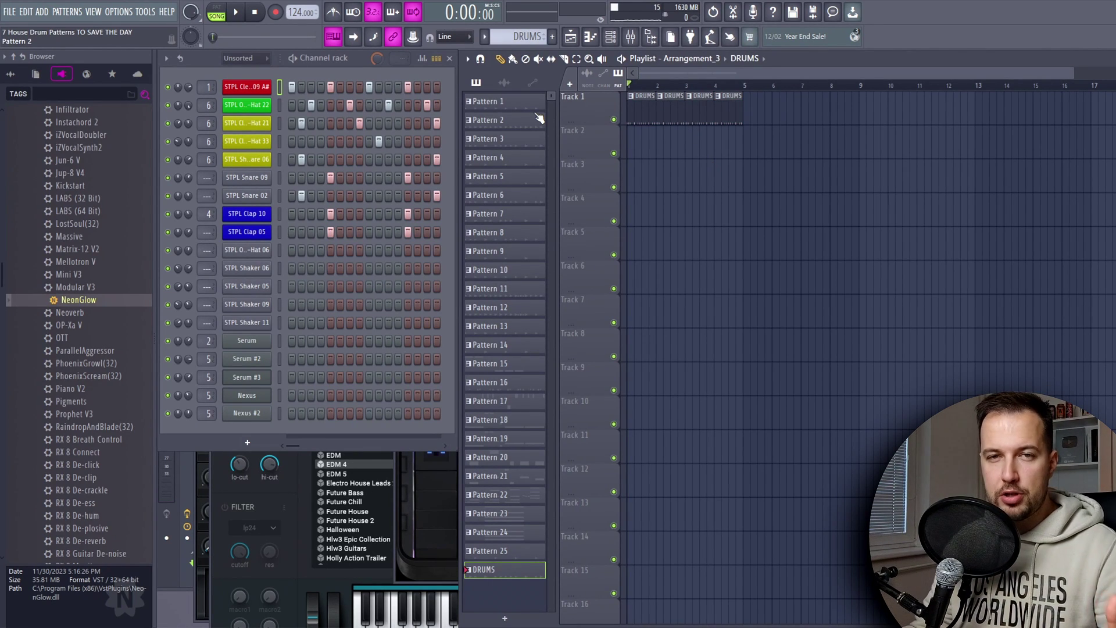
{"action": "left_click", "coordinate": [553, 37]}
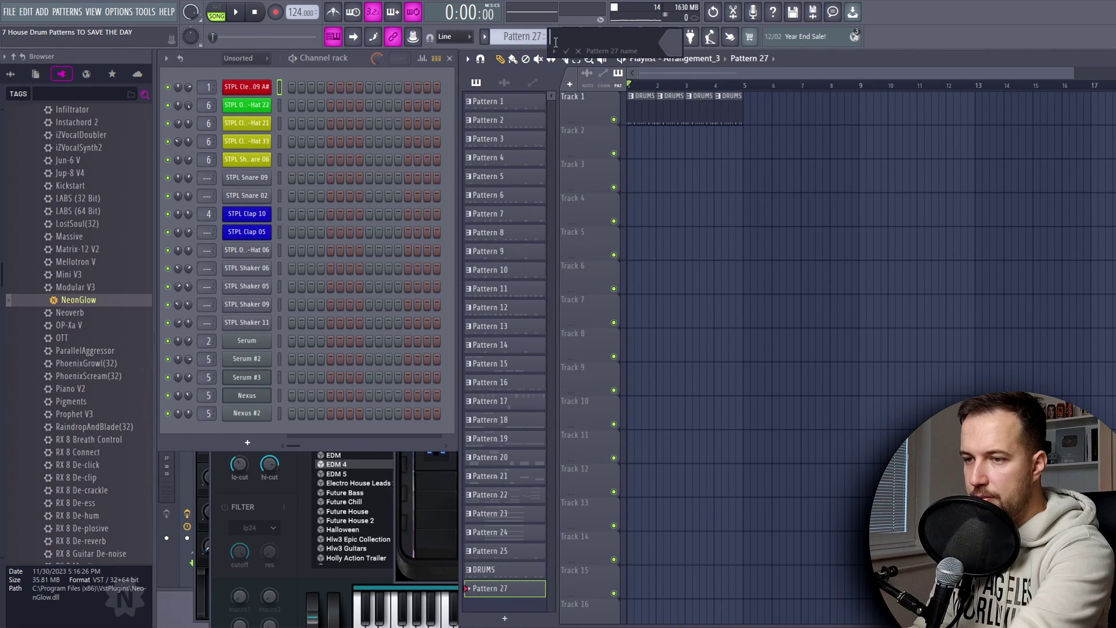
{"action": "type", "text": "open hi hat"}
{"action": "key", "text": "Return"}
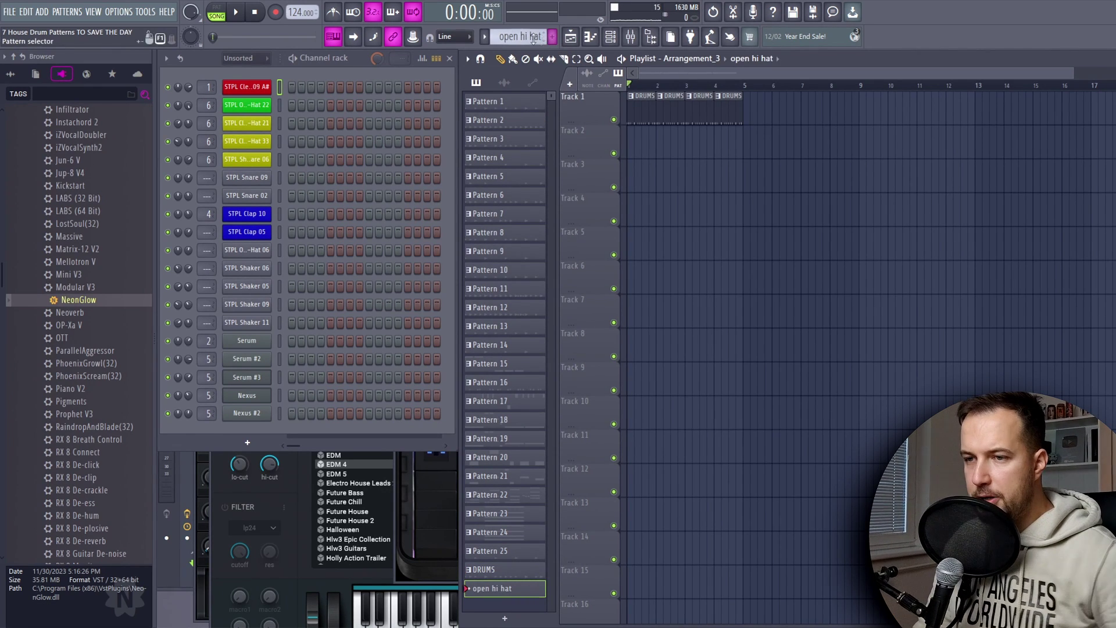
- Preview STPL Open Hi-Hat 06 and add its hits on steps 3, 7, 11 and 15 of the open hi hat pattern
{"action": "left_click", "coordinate": [247, 250]}
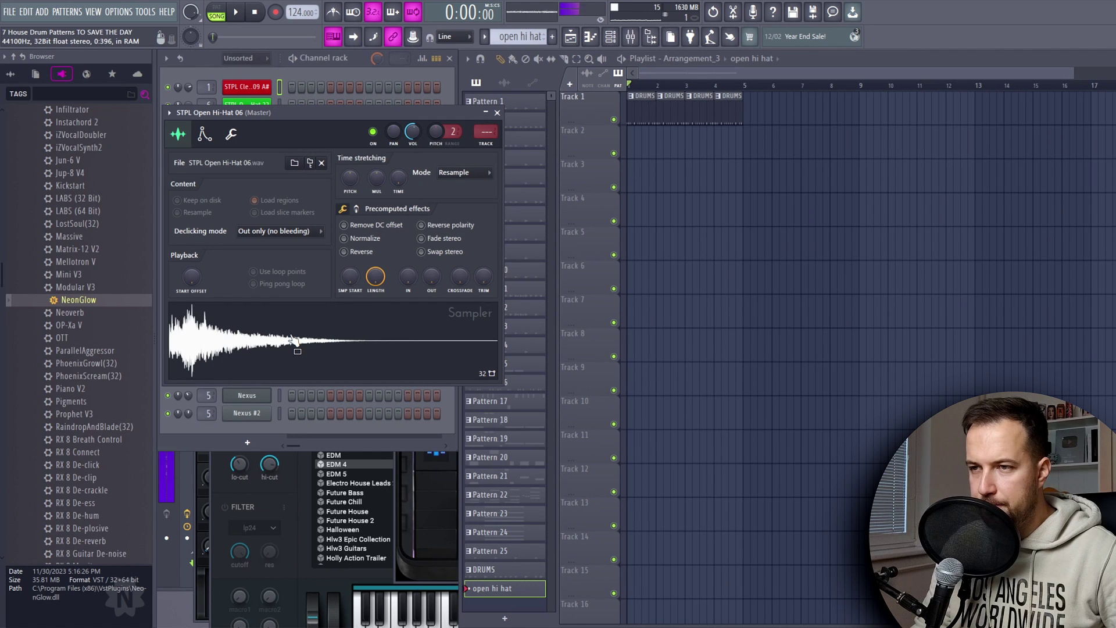
{"action": "key", "text": "Escape"}
{"action": "left_click", "coordinate": [311, 250]}
{"action": "left_click", "coordinate": [350, 250]}
{"action": "left_click", "coordinate": [389, 250]}
{"action": "left_click", "coordinate": [427, 250]}
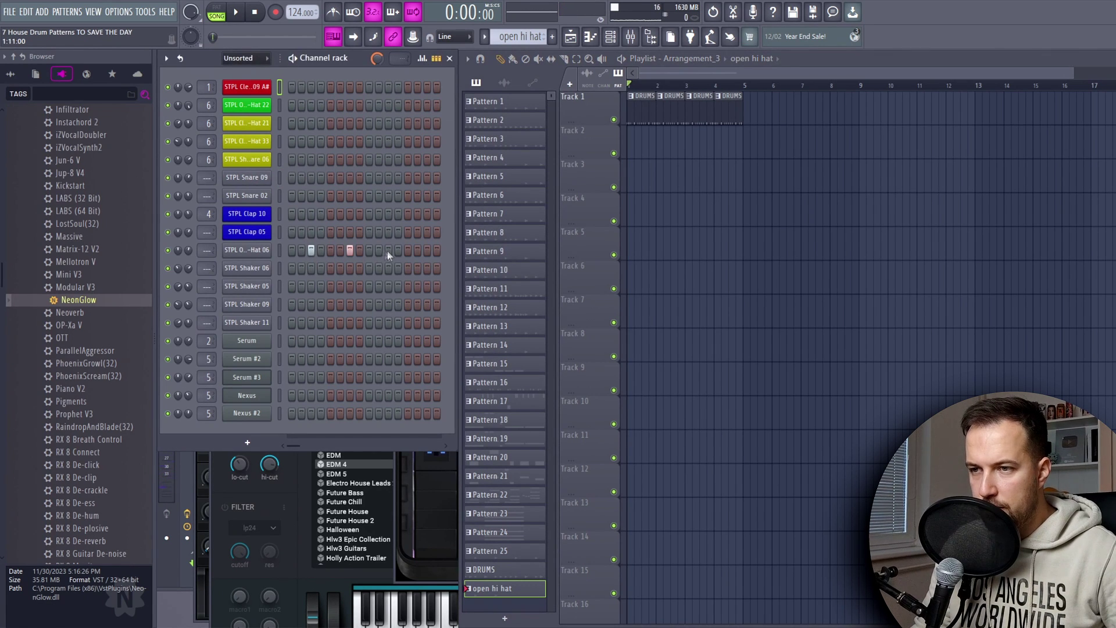
- Place open hi hat clips at bars 3 and 4 of Track 2 and play the arrangement
{"action": "left_click", "coordinate": [697, 139]}
{"action": "left_click", "coordinate": [727, 139]}
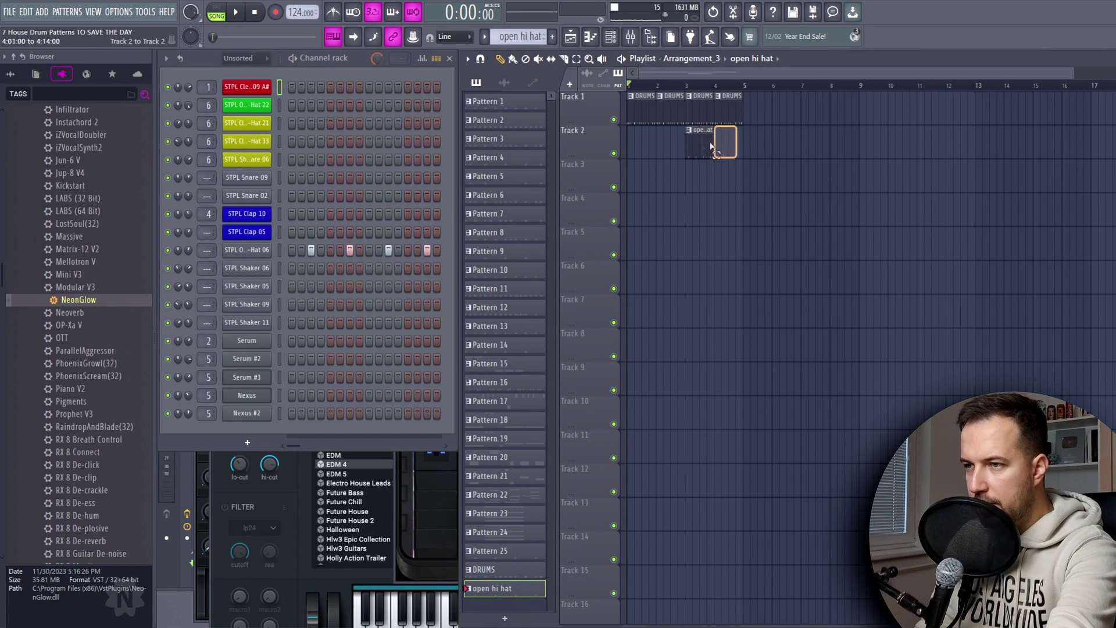
{"action": "left_click", "coordinate": [678, 86]}
{"action": "key", "text": "space"}
- Make the DRUMS clip at bar 4 of Track 1 unique and switch playback to pattern mode
{"action": "left_click", "coordinate": [700, 111]}
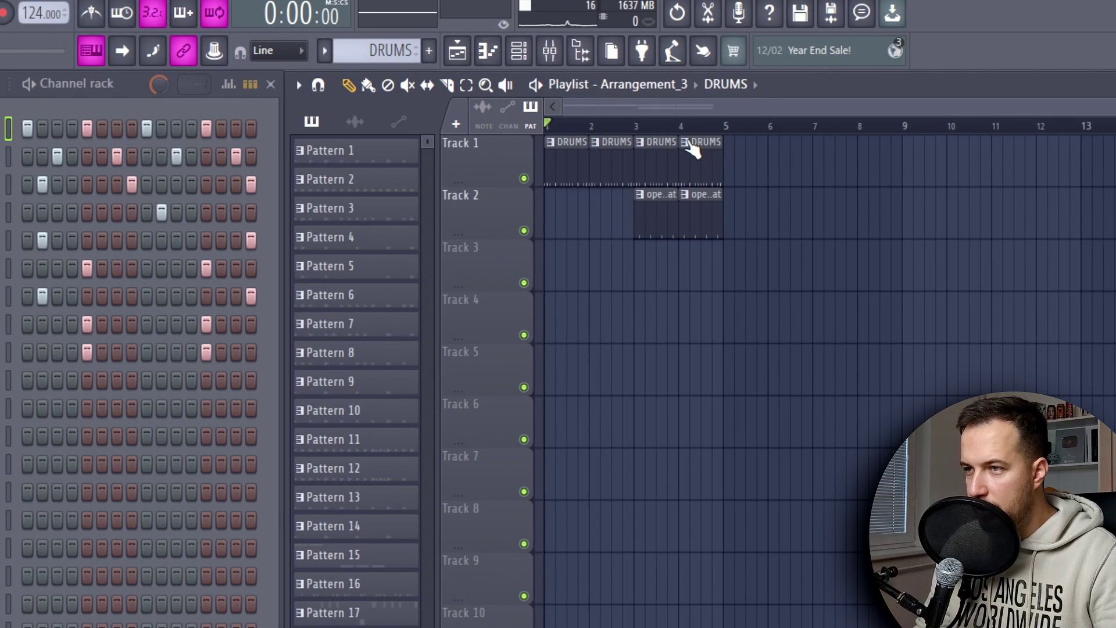
{"action": "right_click", "coordinate": [691, 148]}
{"action": "left_click", "coordinate": [731, 297]}
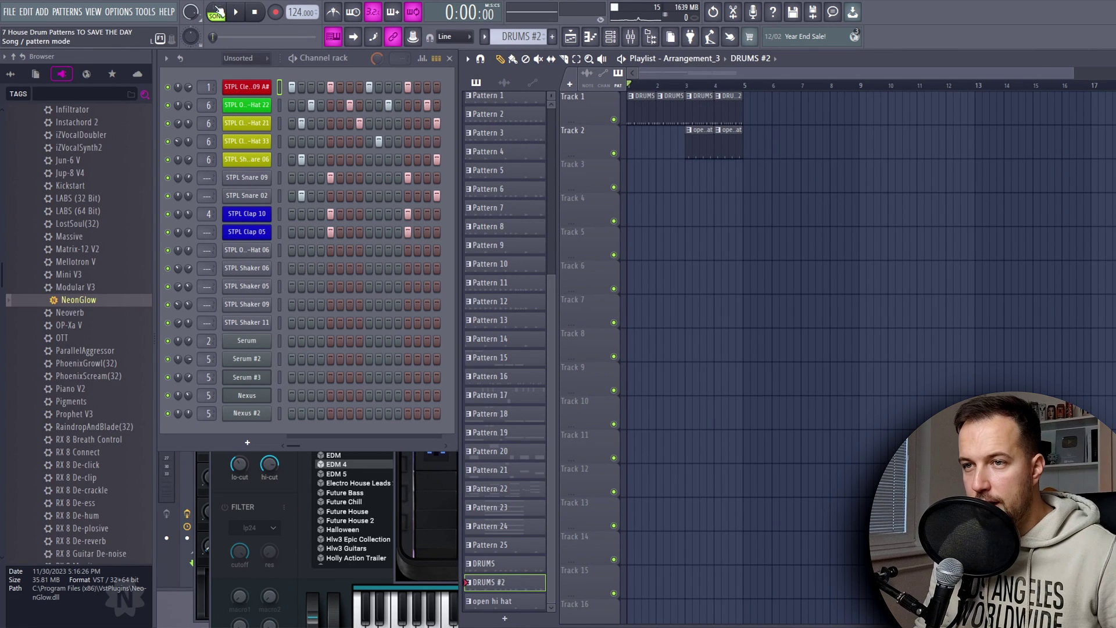
{"action": "key", "text": "l"}
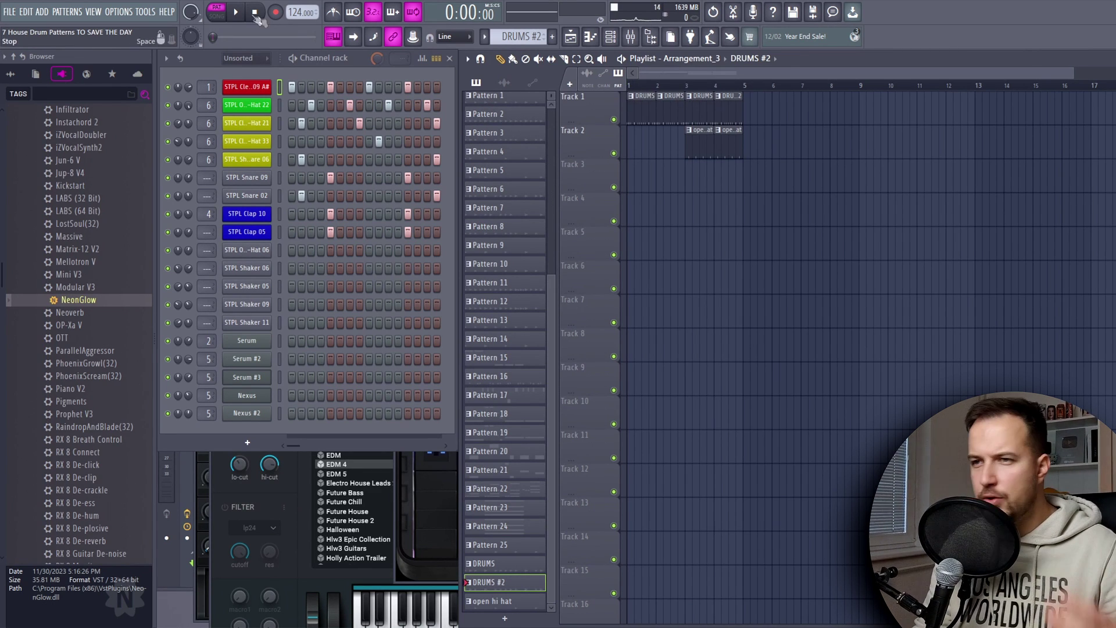
- Add a kick on step 11 and STPL Snare 09, Clap 10 and Clap 05 hits on step 16 of DRUMS #2, and play it
{"action": "left_click", "coordinate": [353, 61]}
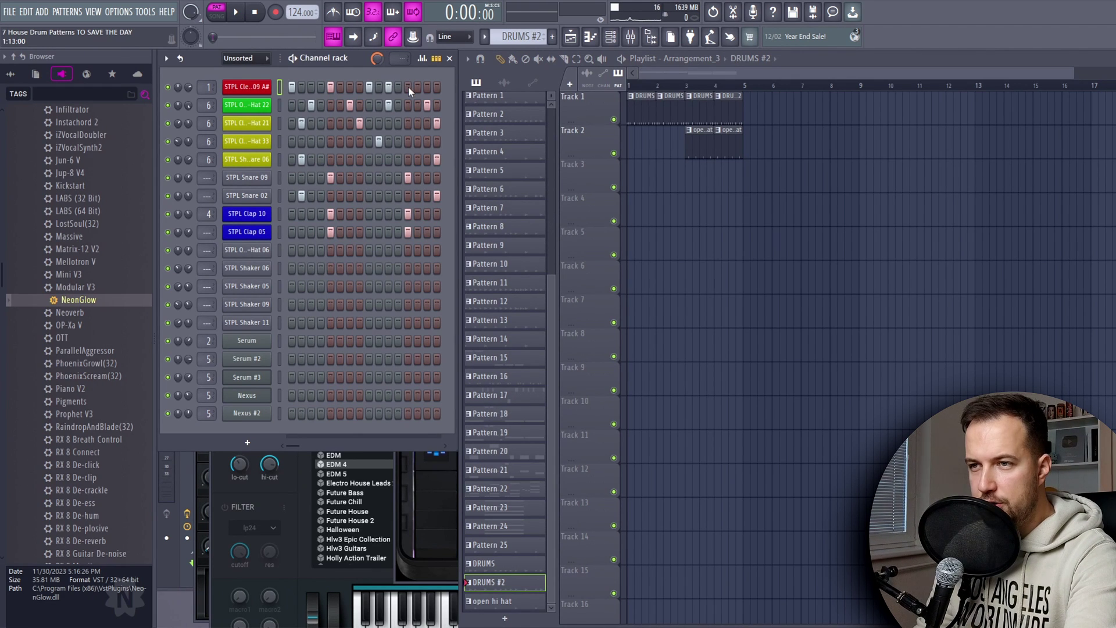
{"action": "key", "text": "space"}
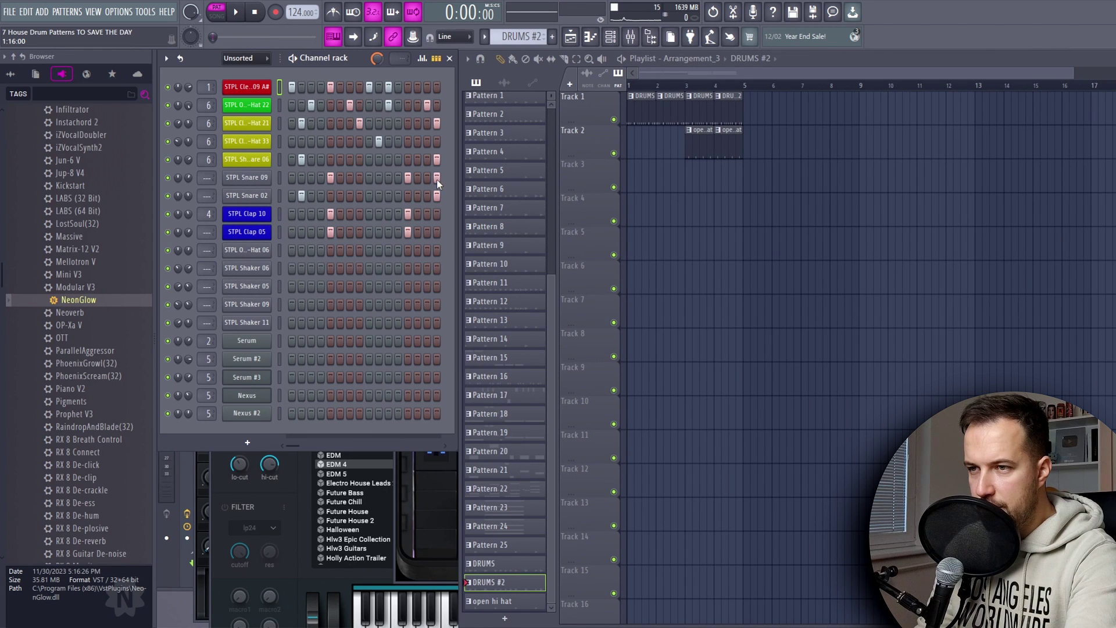
{"action": "left_click", "coordinate": [408, 86]}
{"action": "key", "text": "space"}
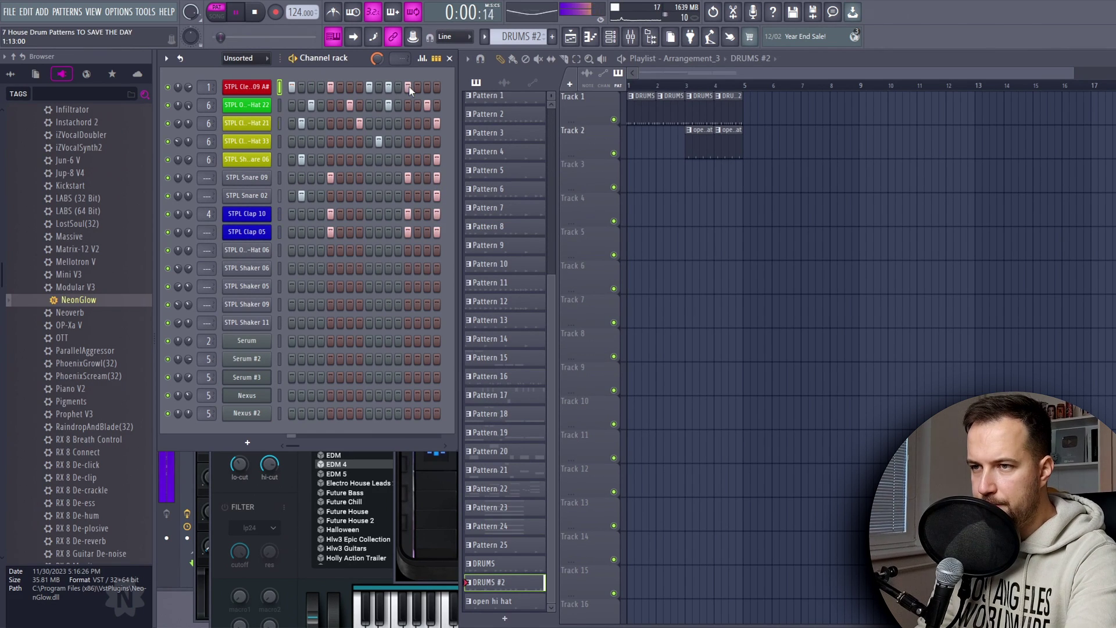
- Remove the Clap 10 and Clap 05 hits from step 16 and try them on step 15
{"action": "right_click", "coordinate": [437, 213]}
{"action": "right_click", "coordinate": [437, 229]}
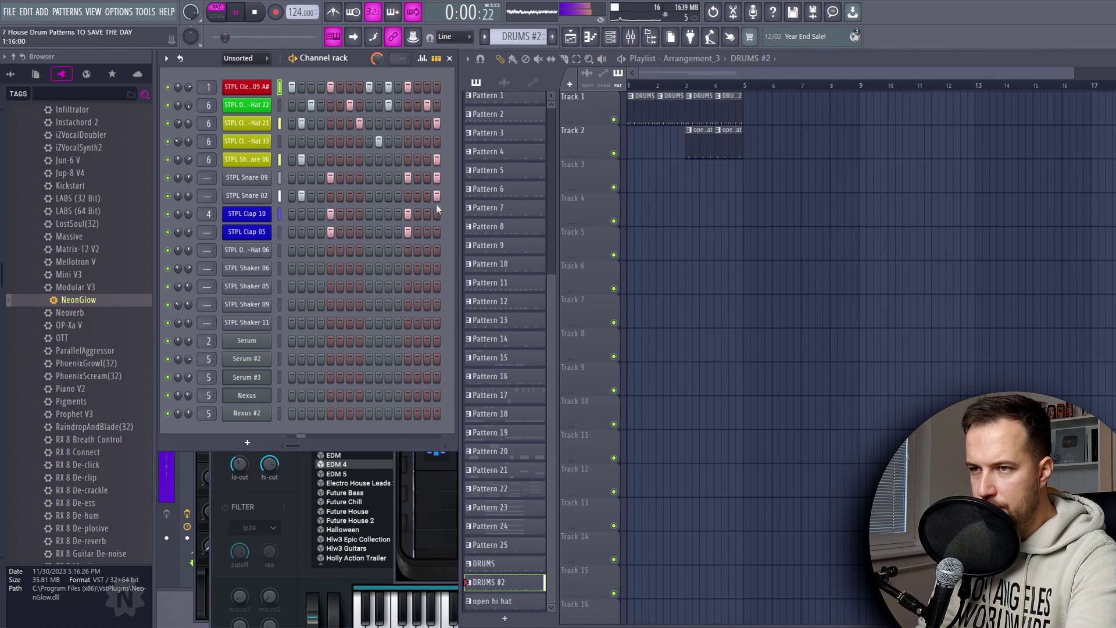
{"action": "key", "text": "space"}
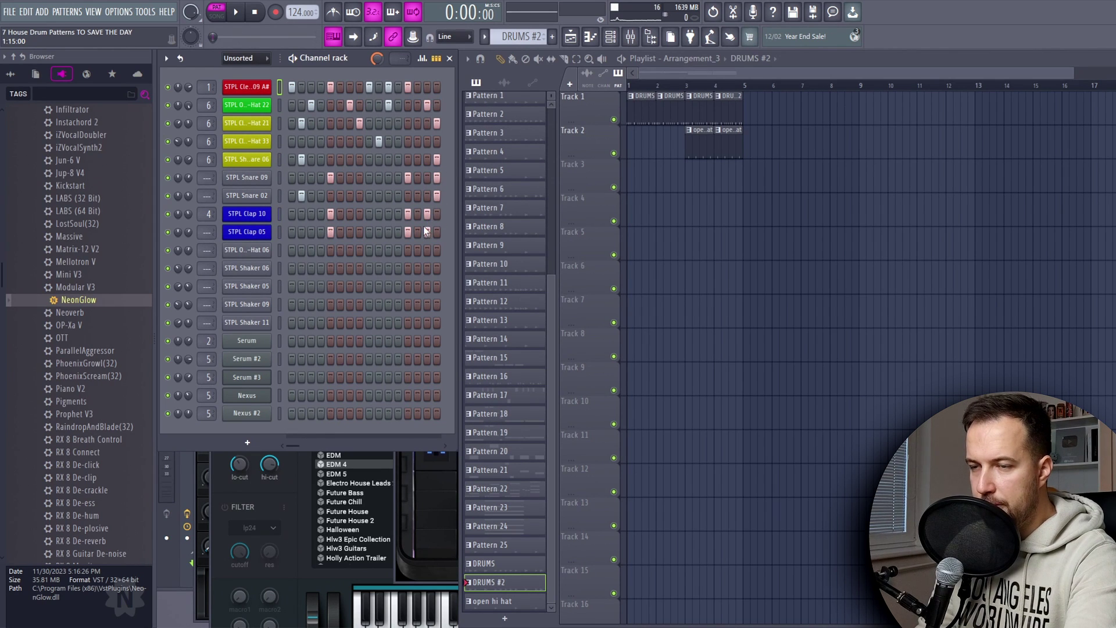
- Take the claps off step 15 and add STPL Sh..are 06 hits on steps 8, 10 and 15 while playing DRUMS #2
{"action": "key", "text": "space"}
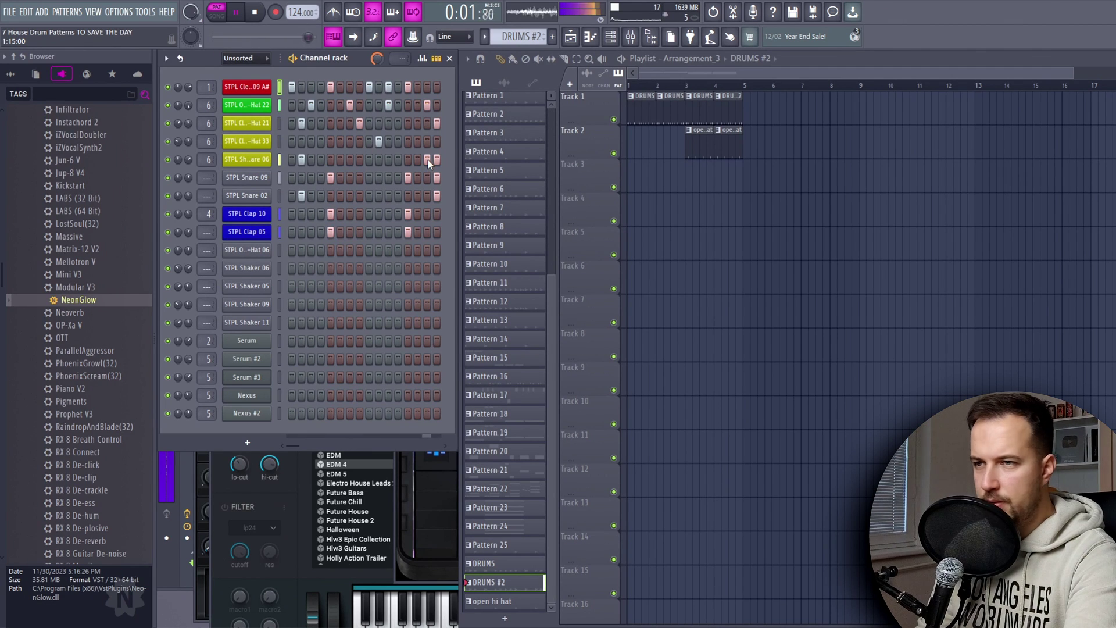
{"action": "key", "text": "space"}
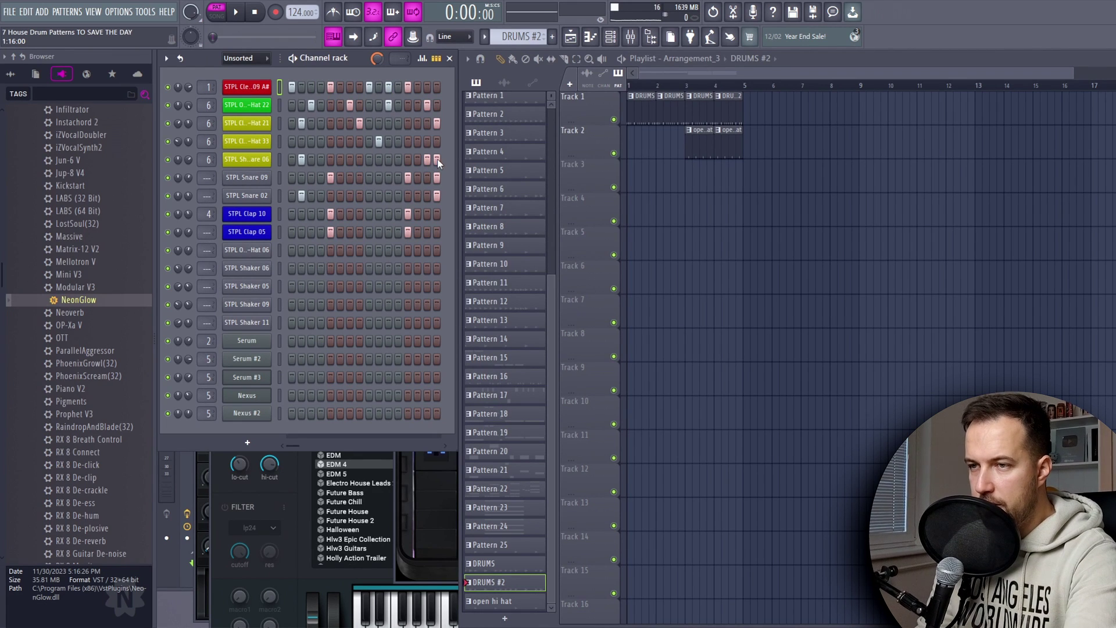
{"action": "key", "text": "space"}
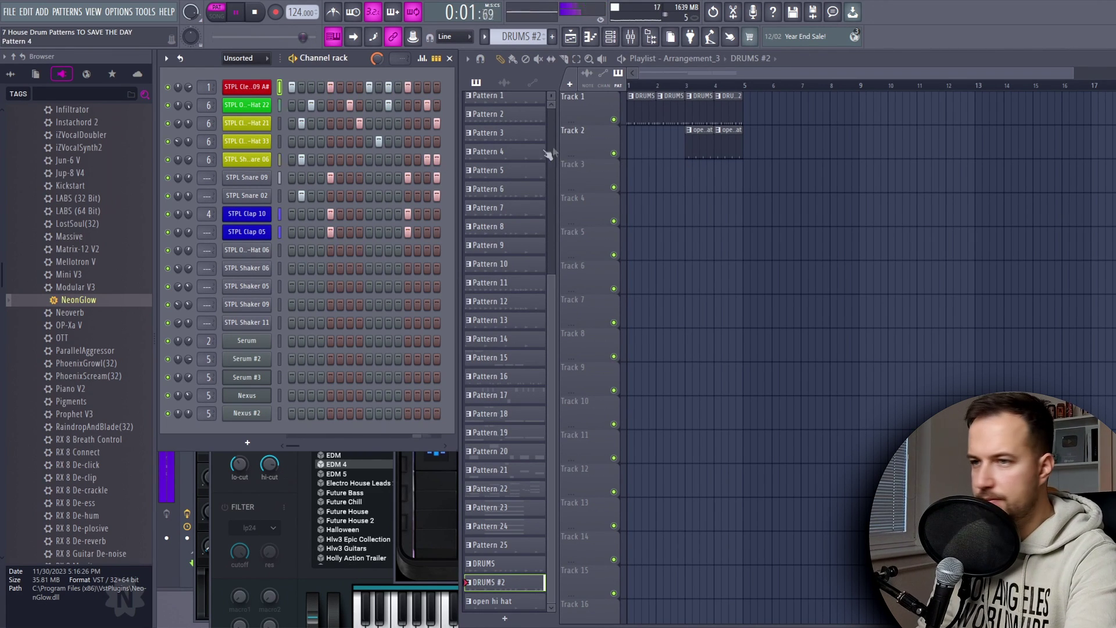
{"action": "key", "text": "space"}
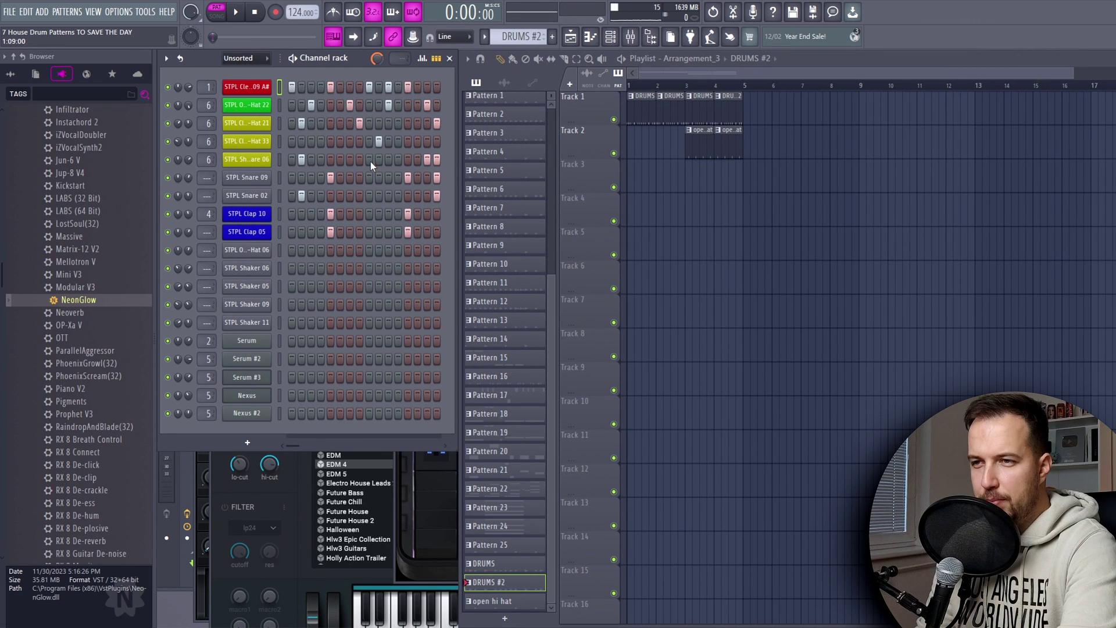
{"action": "key", "text": "space"}
{"action": "left_click", "coordinate": [358, 160]}
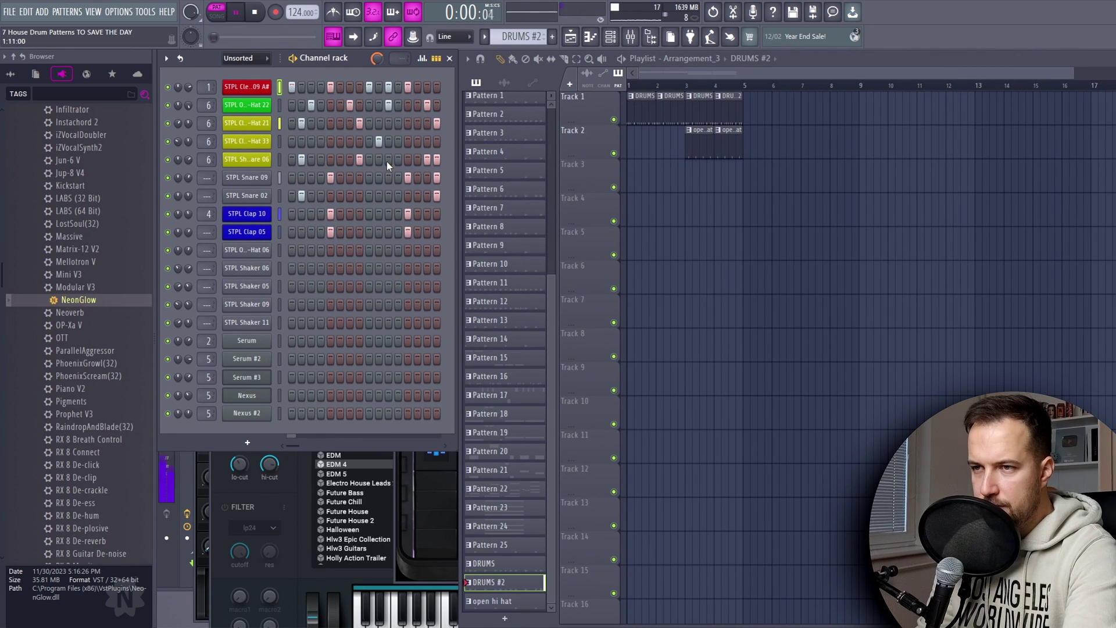
{"action": "left_click", "coordinate": [378, 161]}
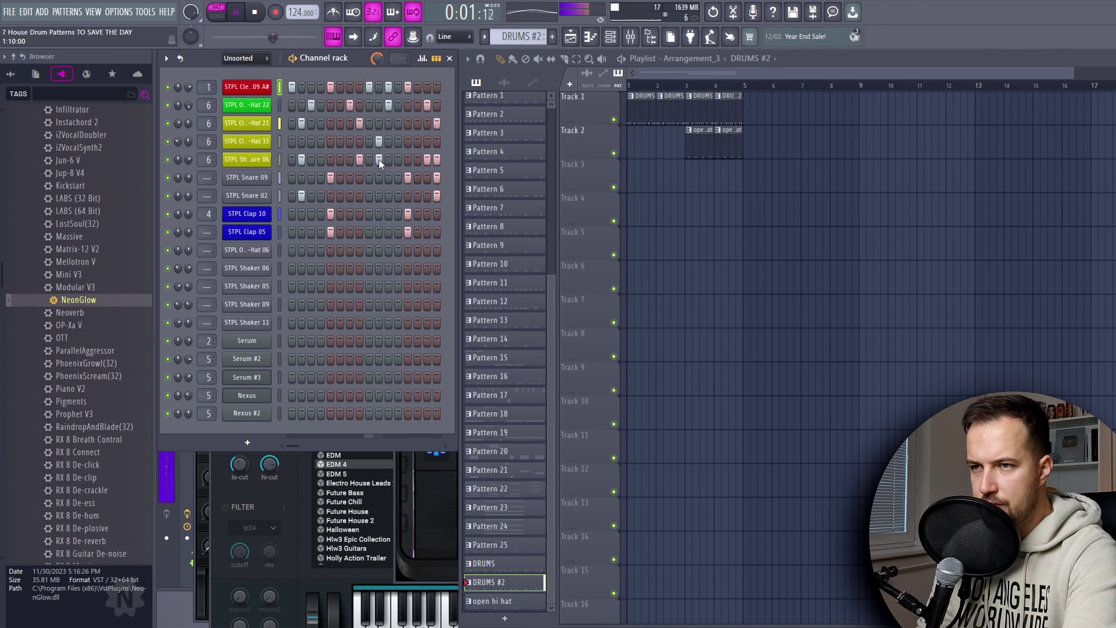
{"action": "key", "text": "space"}
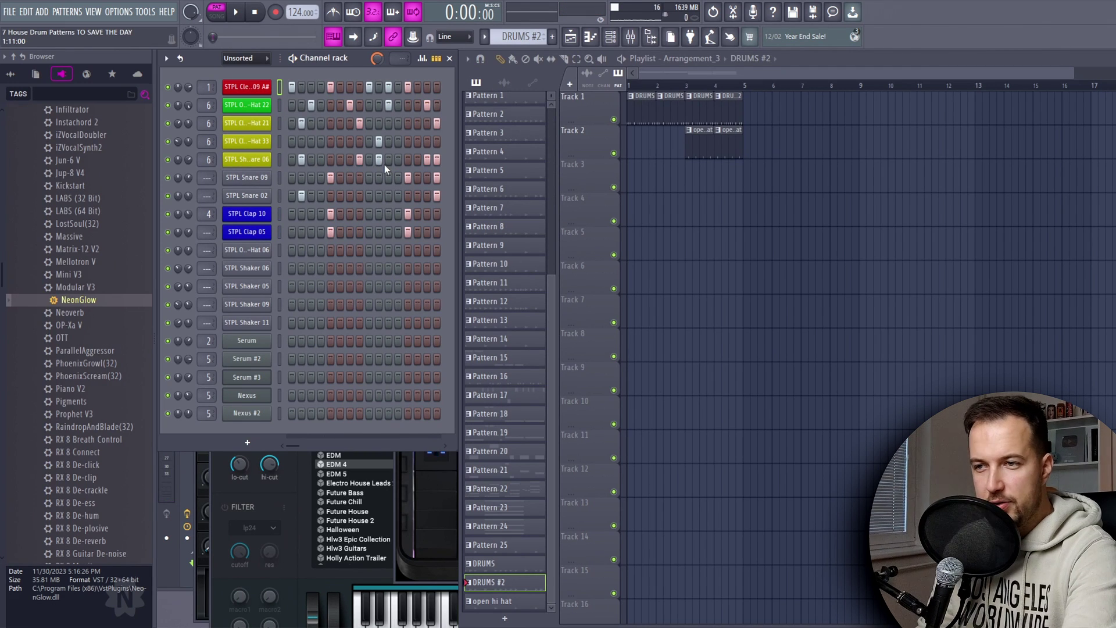
- Lower the velocity of the kick on step 11 of DRUMS #2 and play the pattern
{"action": "left_click", "coordinate": [422, 58]}
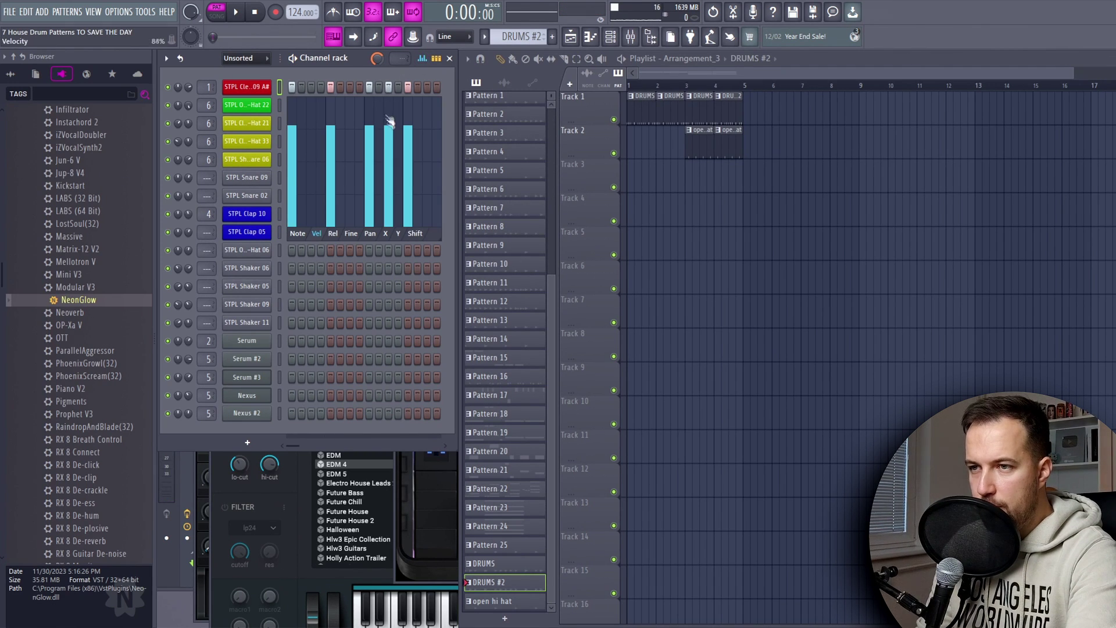
{"action": "left_click", "coordinate": [391, 148]}
{"action": "key", "text": "space"}
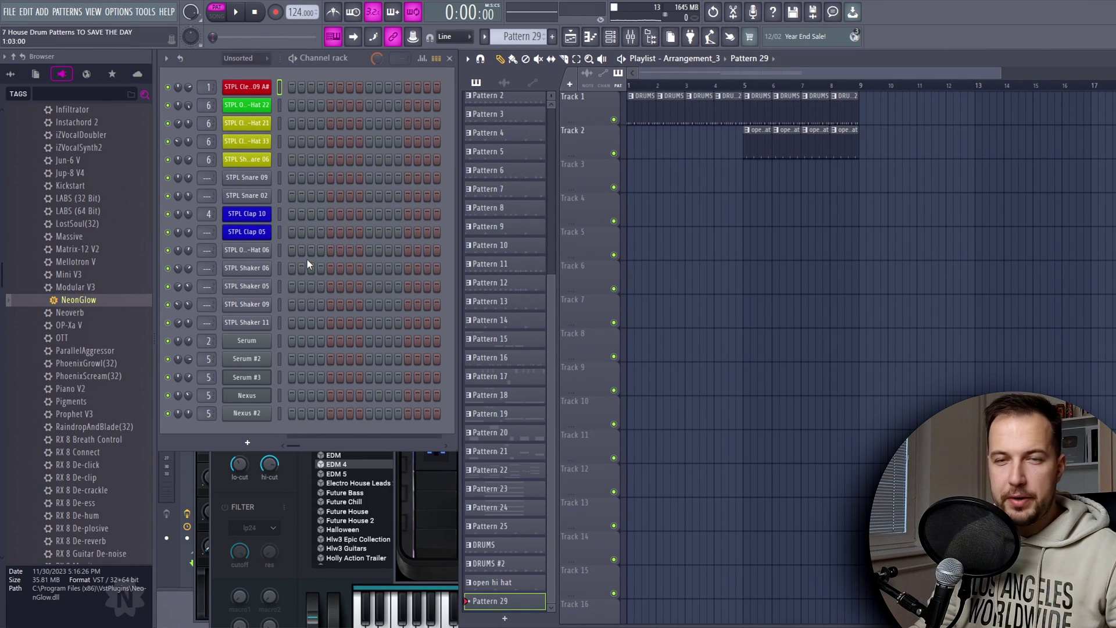
- Alternate STPL Shaker 06, 05, 09 and 11 hits across all 16 steps of Pattern 29 and place its clips on Track 3, bars 5 to 8
{"action": "left_click", "coordinate": [292, 267]}
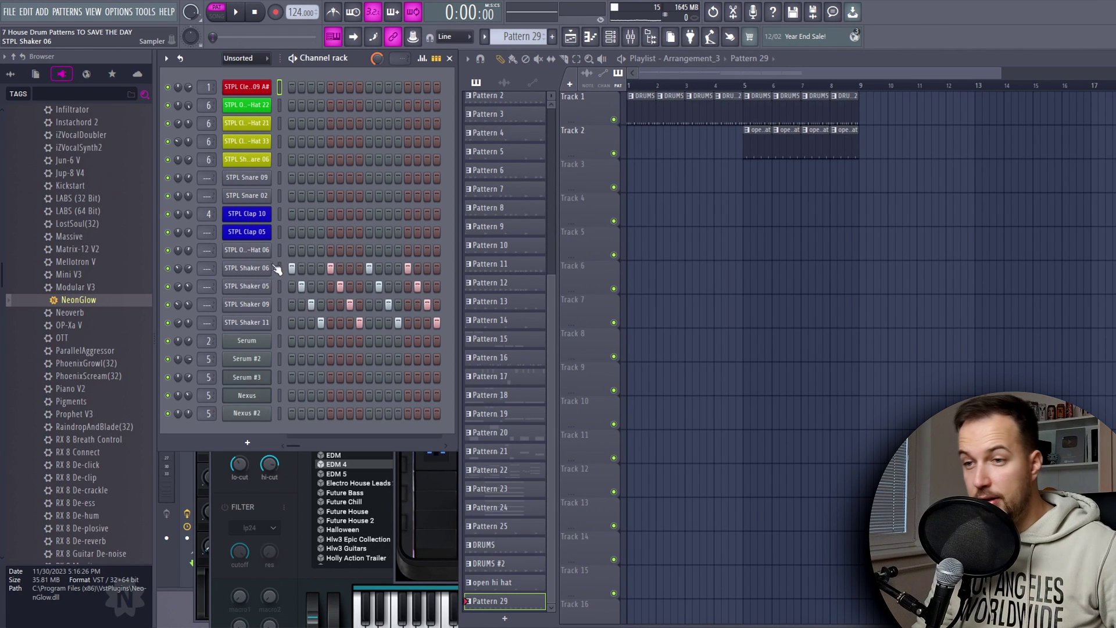
{"action": "left_click", "coordinate": [261, 272]}
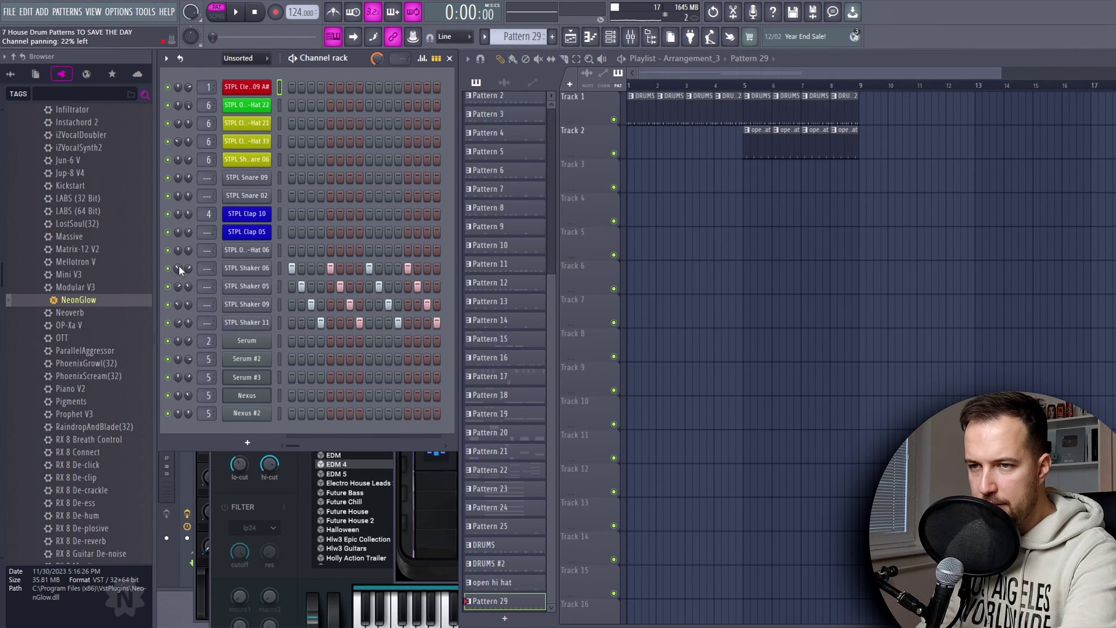
{"action": "left_click_drag", "start_coordinate": [750, 171], "coordinate": [852, 175]}
{"action": "key", "text": "space"}
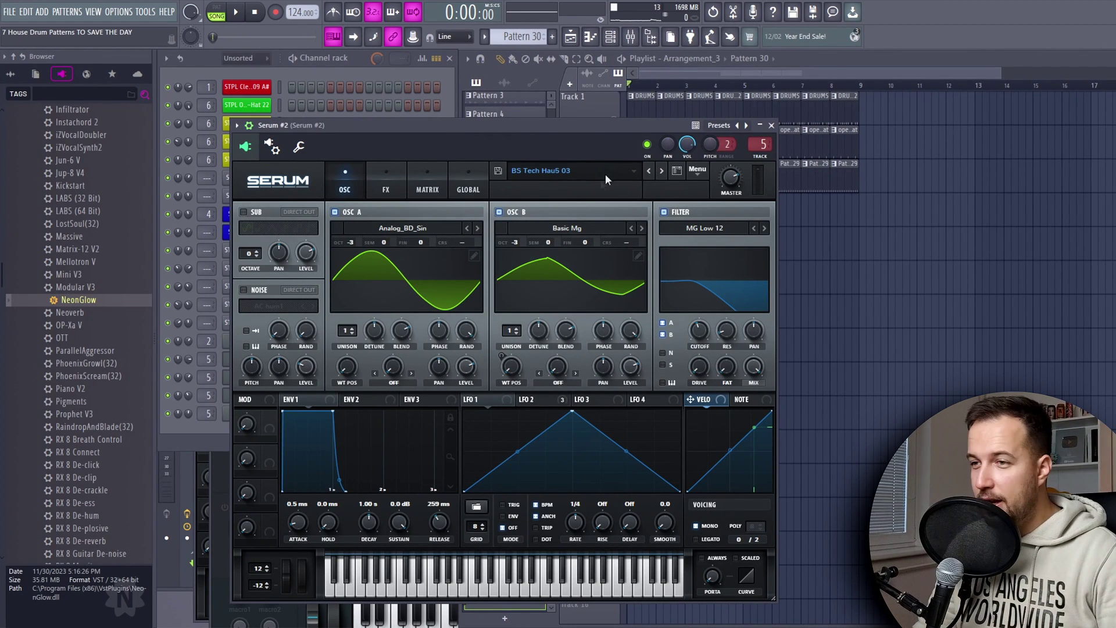
- Set the rate of LFO 2 in Serum #2 to 2 bar and audition a note
{"action": "left_click", "coordinate": [535, 399]}
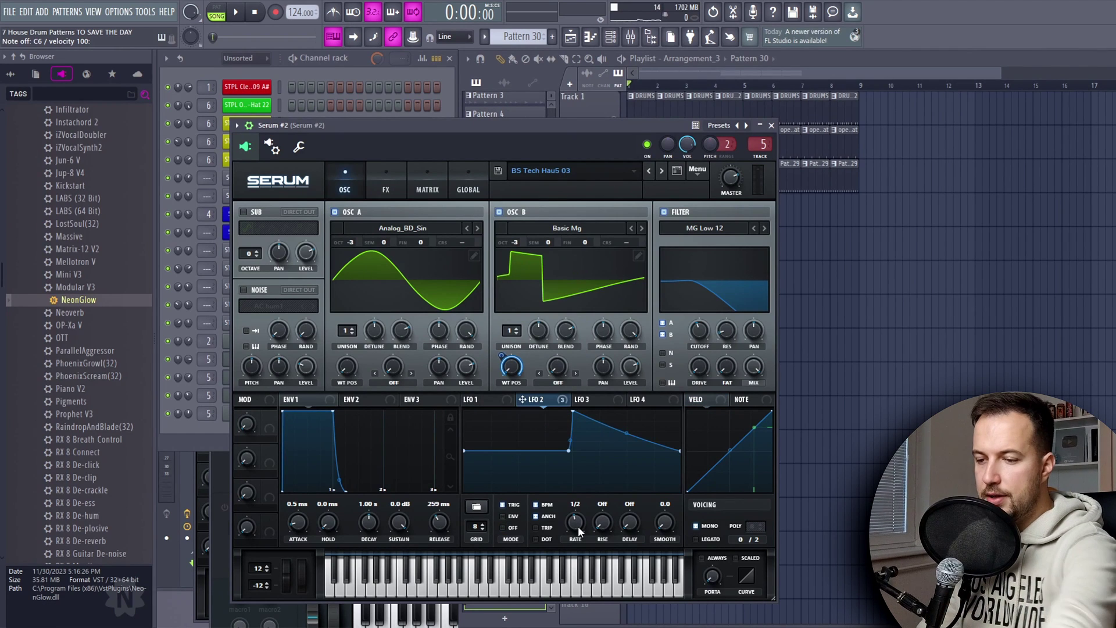
{"action": "key", "text": "m"}
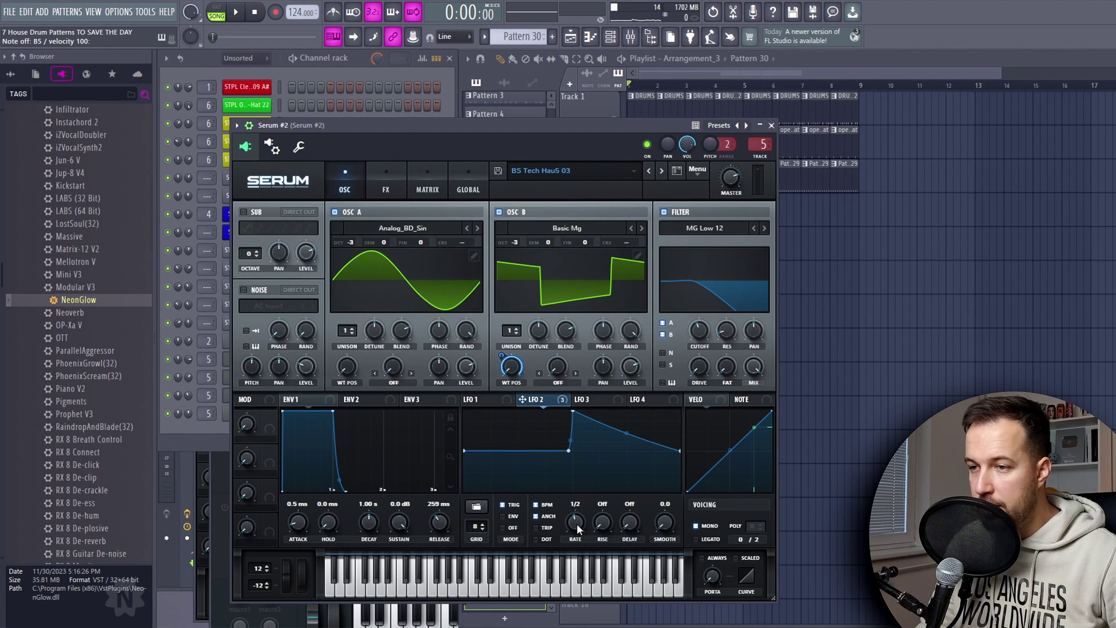
{"action": "left_click_drag", "start_coordinate": [577, 523], "coordinate": [578, 540]}
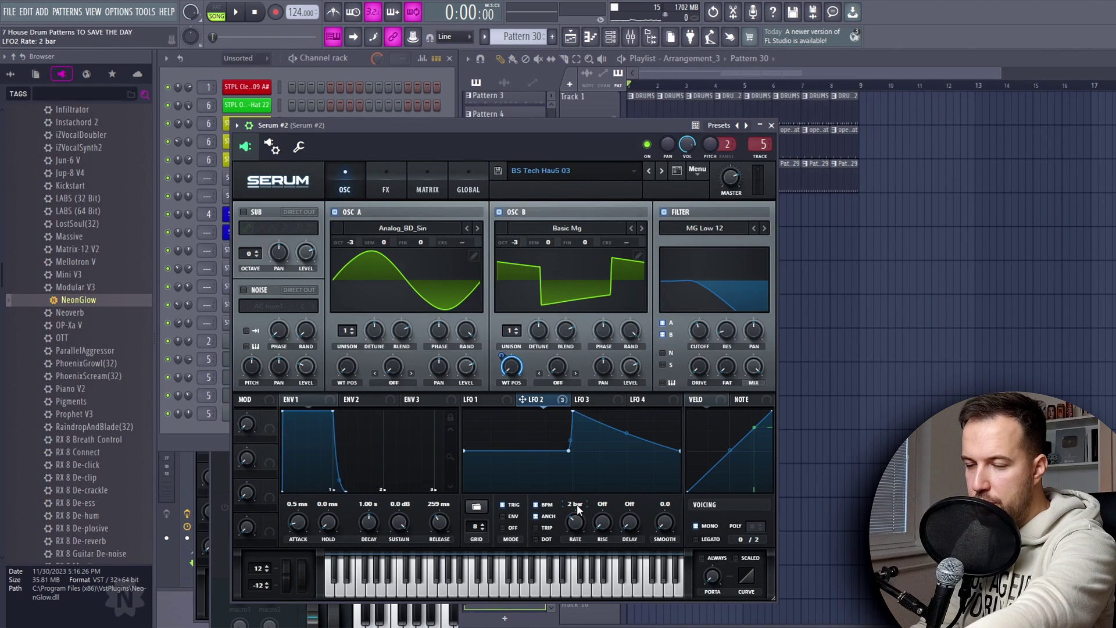
{"action": "key", "text": "m"}
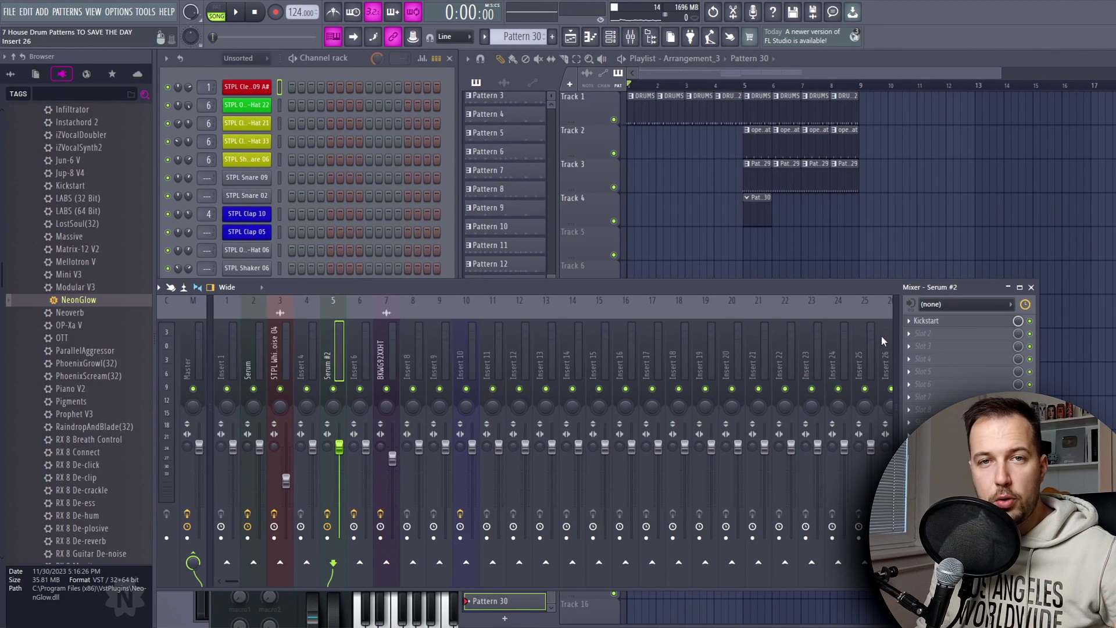
- Open the Kickstart effect on the Serum #2 mixer track to examine its sidechain curve
{"action": "left_click", "coordinate": [946, 320]}
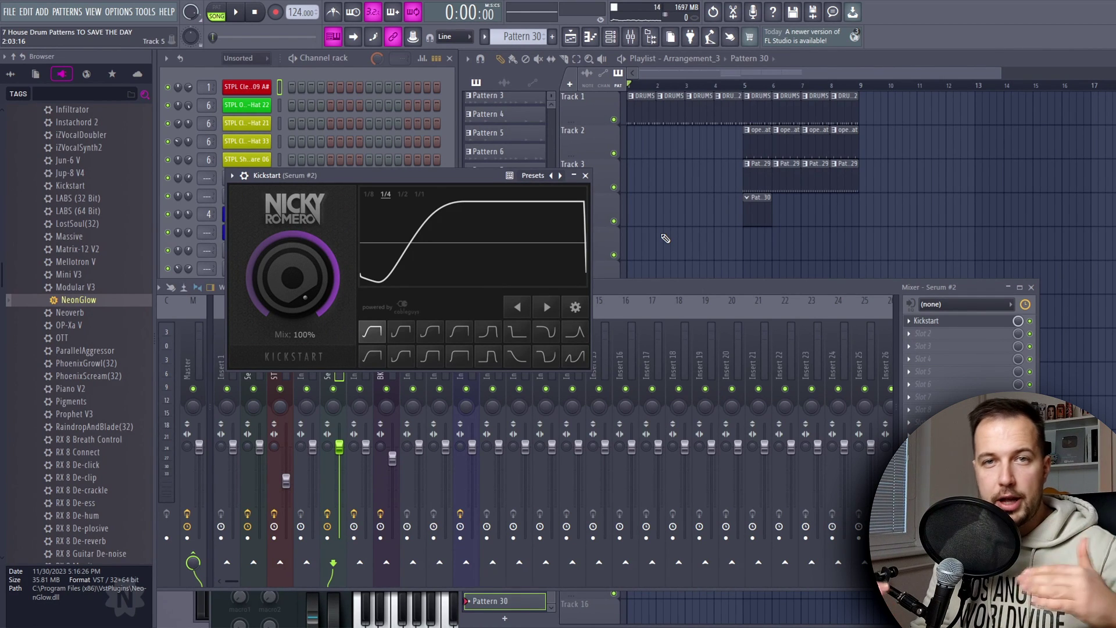
- Add Gross Beat to the second slot of the Serum #2 mixer track, using the Repeater preset with volume slot Sidechain a
{"action": "left_click", "coordinate": [586, 175]}
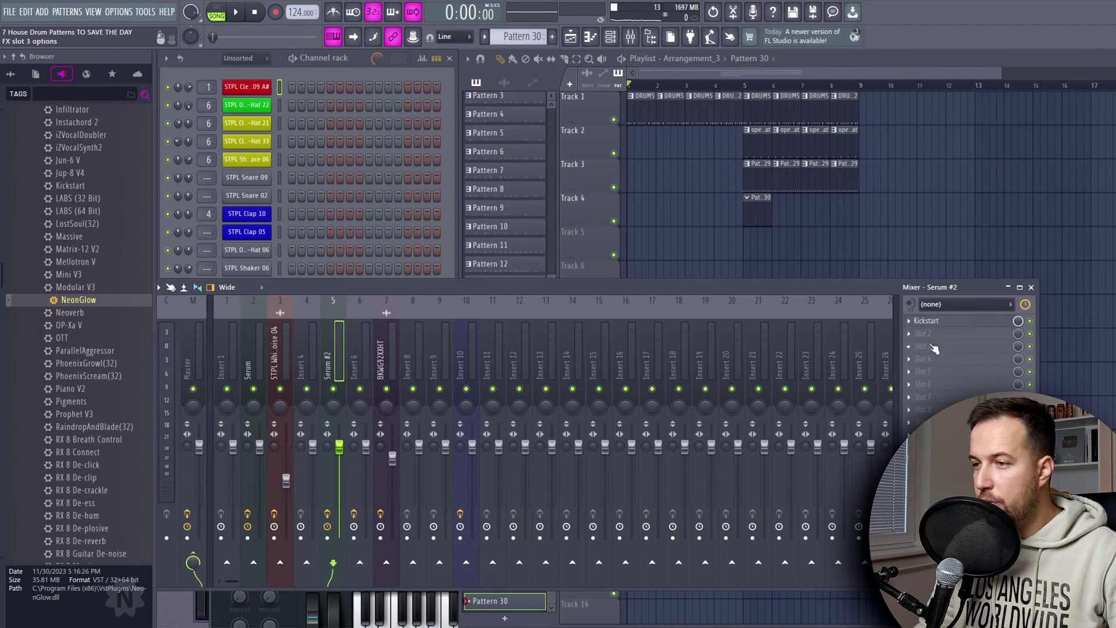
{"action": "left_click", "coordinate": [918, 336]}
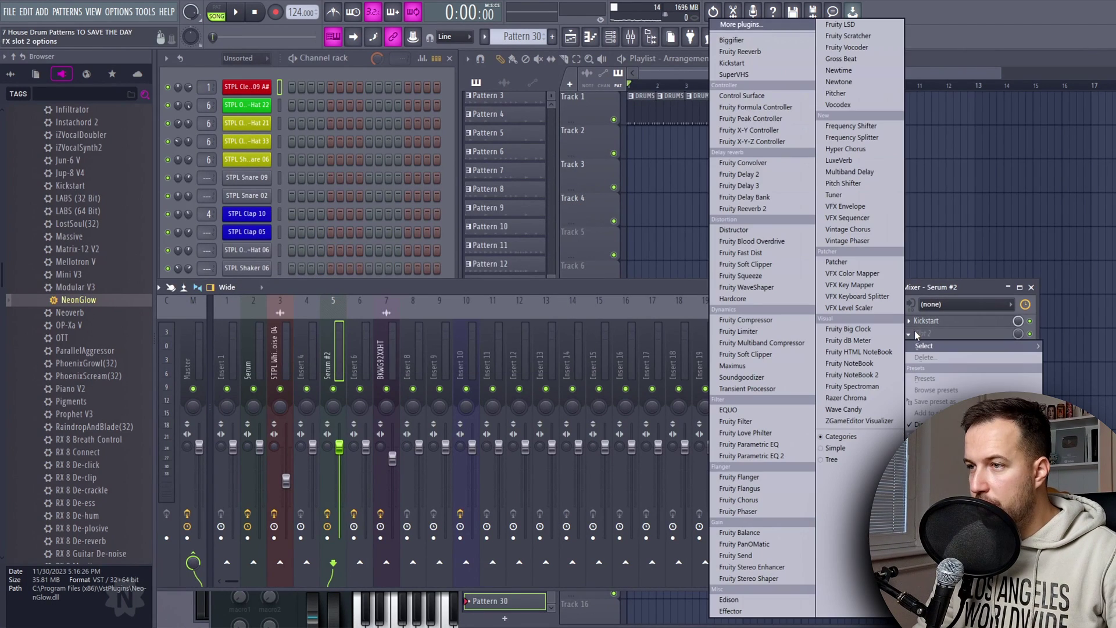
{"action": "left_click", "coordinate": [852, 68]}
{"action": "left_click", "coordinate": [682, 192]}
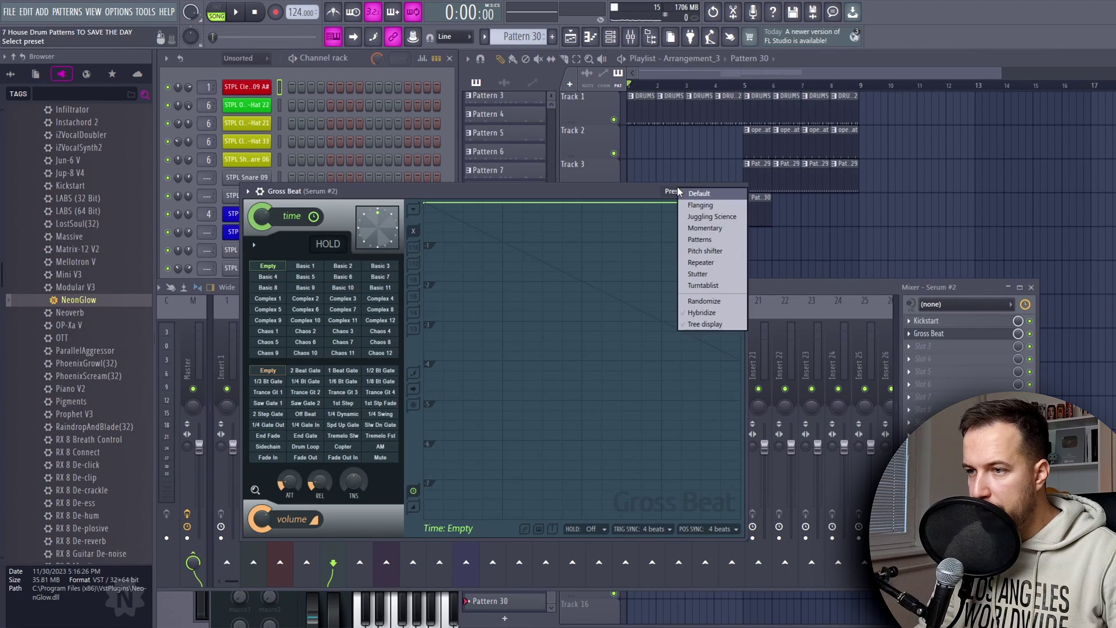
{"action": "left_click", "coordinate": [709, 264]}
{"action": "left_click", "coordinate": [276, 458]}
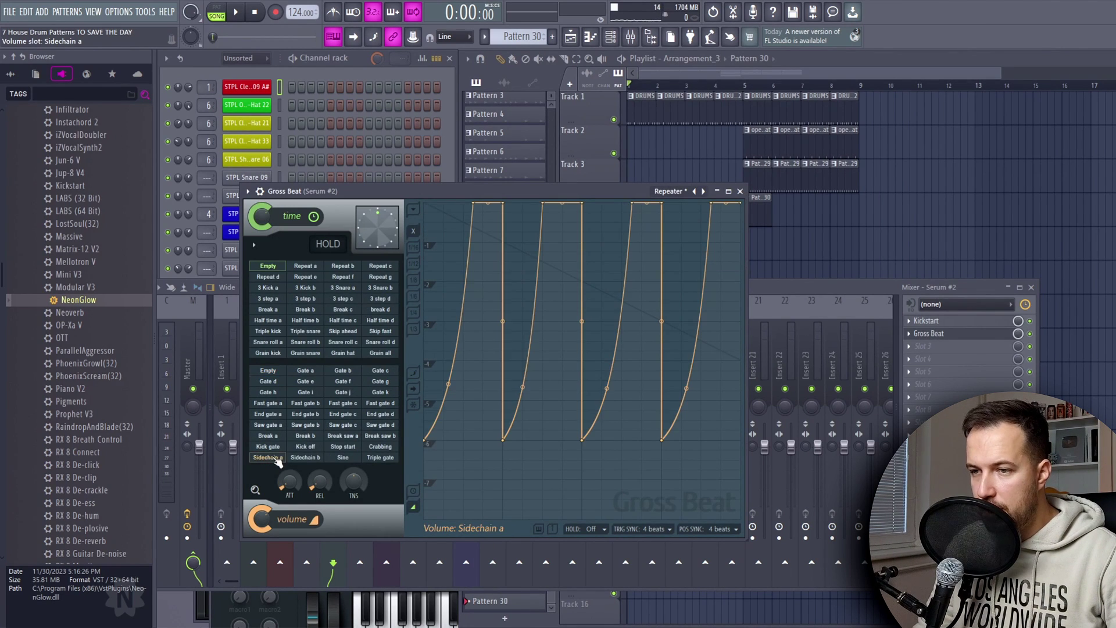
{"action": "left_click", "coordinate": [740, 191]}
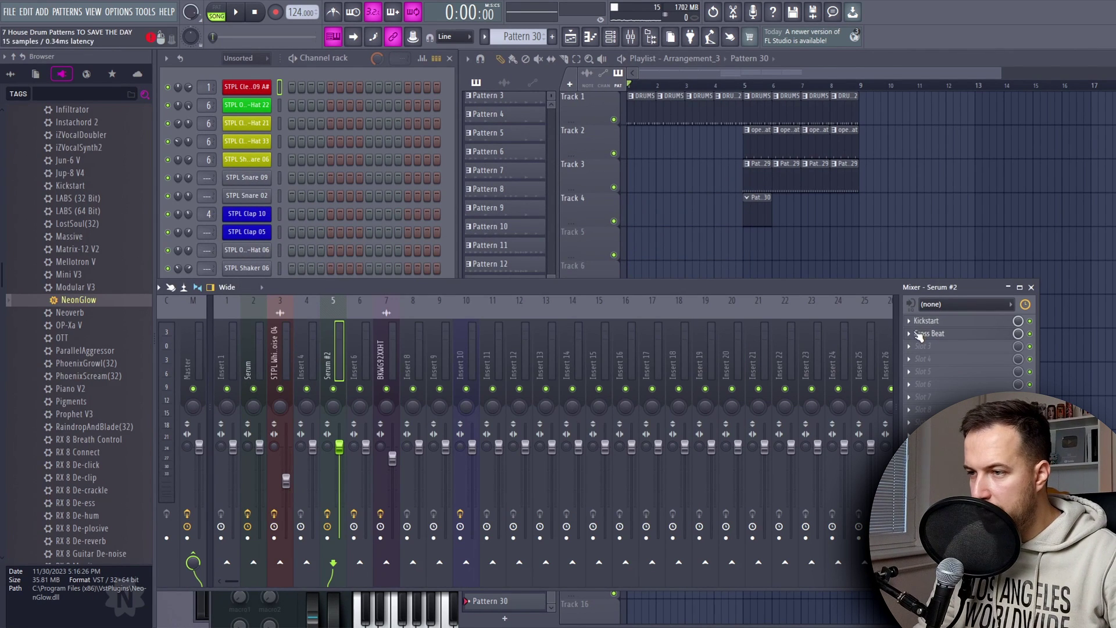
- Open the piano roll of Serum #2 for Pattern 30 and place an E5 note at the start of bar 1
{"action": "key", "text": "F9"}
{"action": "left_click", "coordinate": [279, 359]}
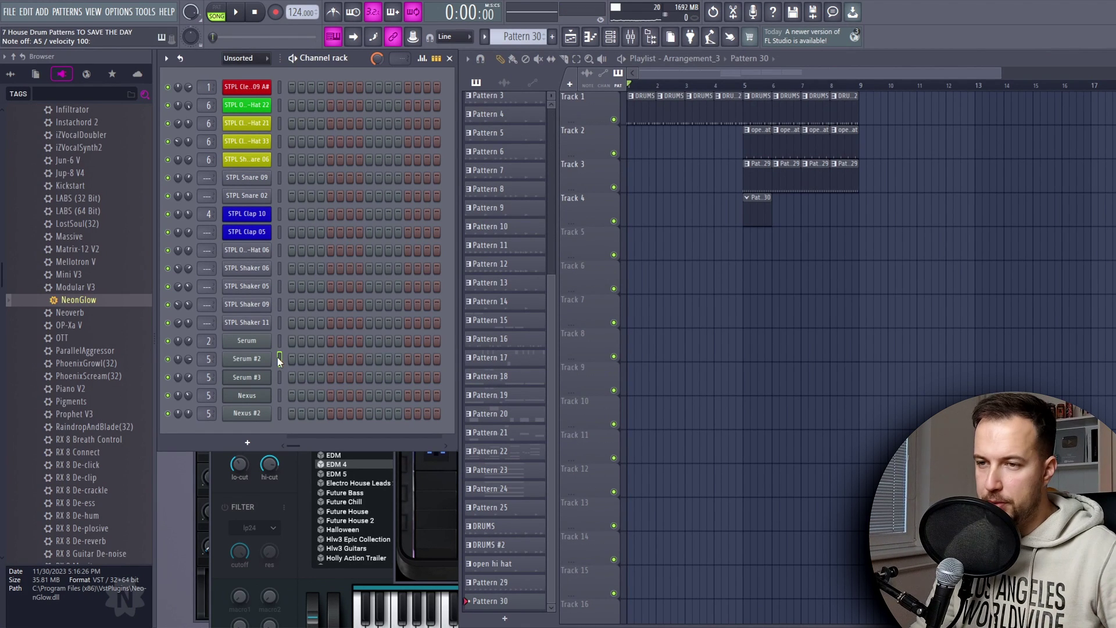
{"action": "right_click", "coordinate": [262, 360]}
{"action": "left_click", "coordinate": [298, 354]}
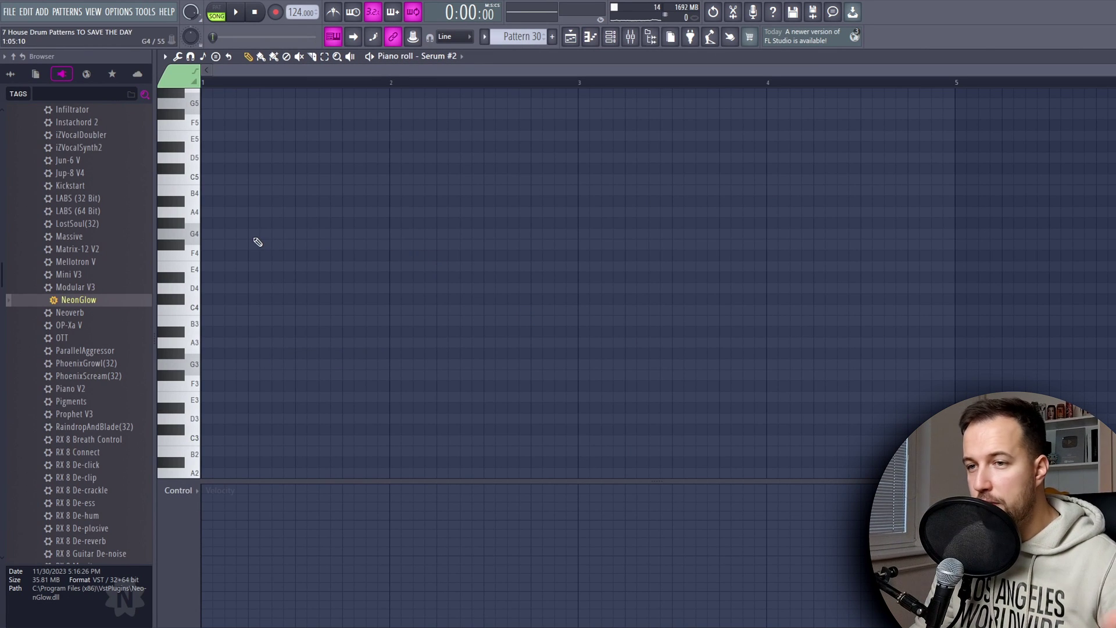
{"action": "scroll", "coordinate": [218, 221], "scroll_direction": "up", "scroll_amount": 3}
{"action": "left_click", "coordinate": [218, 231]}
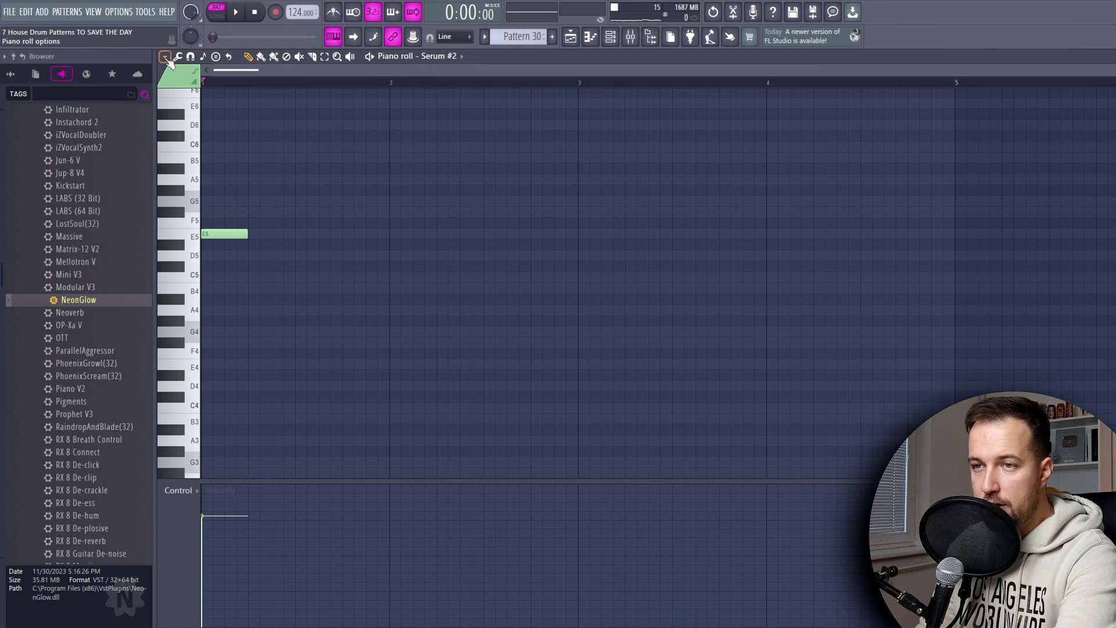
- Set the piano roll's scale highlighting to D Minor Natural (Aeolian) and delete the E5 note
{"action": "left_click", "coordinate": [165, 56]}
{"action": "mouse_move", "coordinate": [186, 115]}
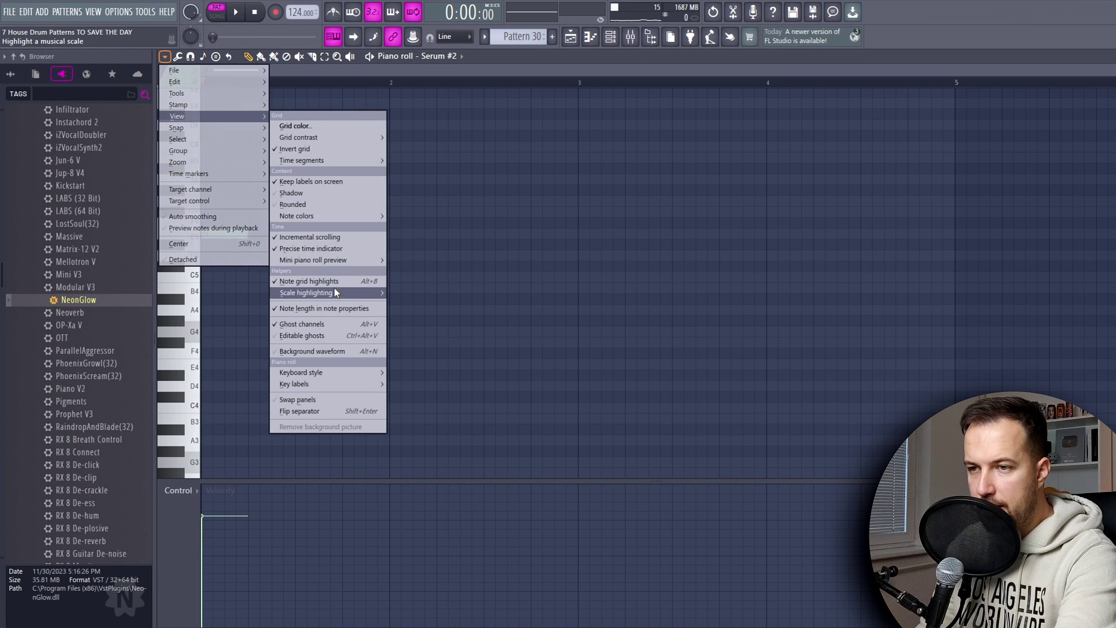
{"action": "mouse_move", "coordinate": [308, 293]}
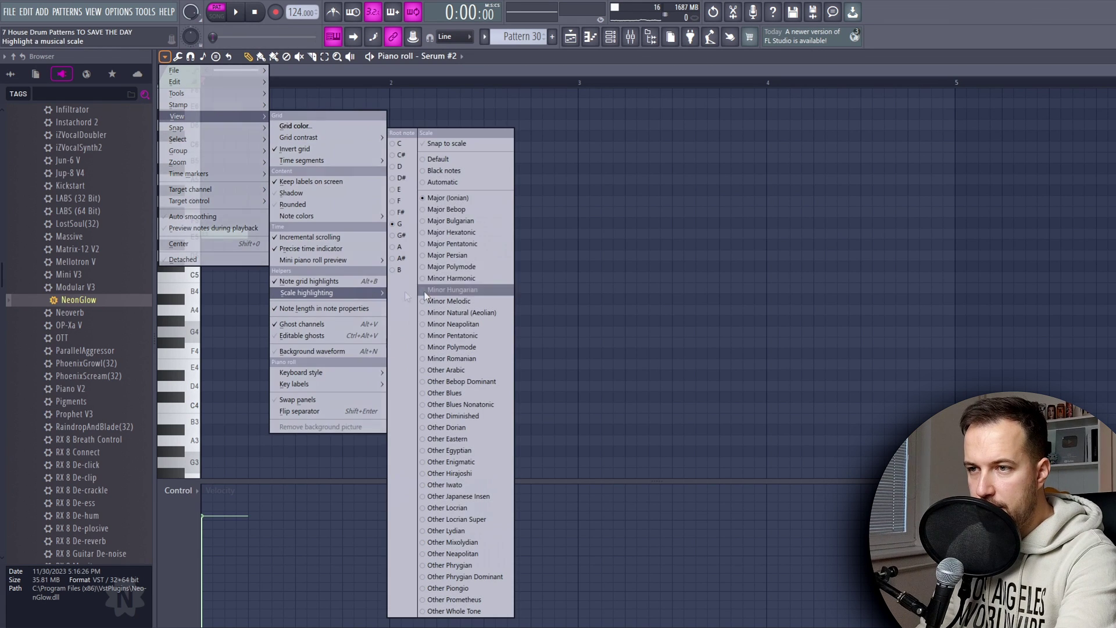
{"action": "left_click", "coordinate": [401, 166]}
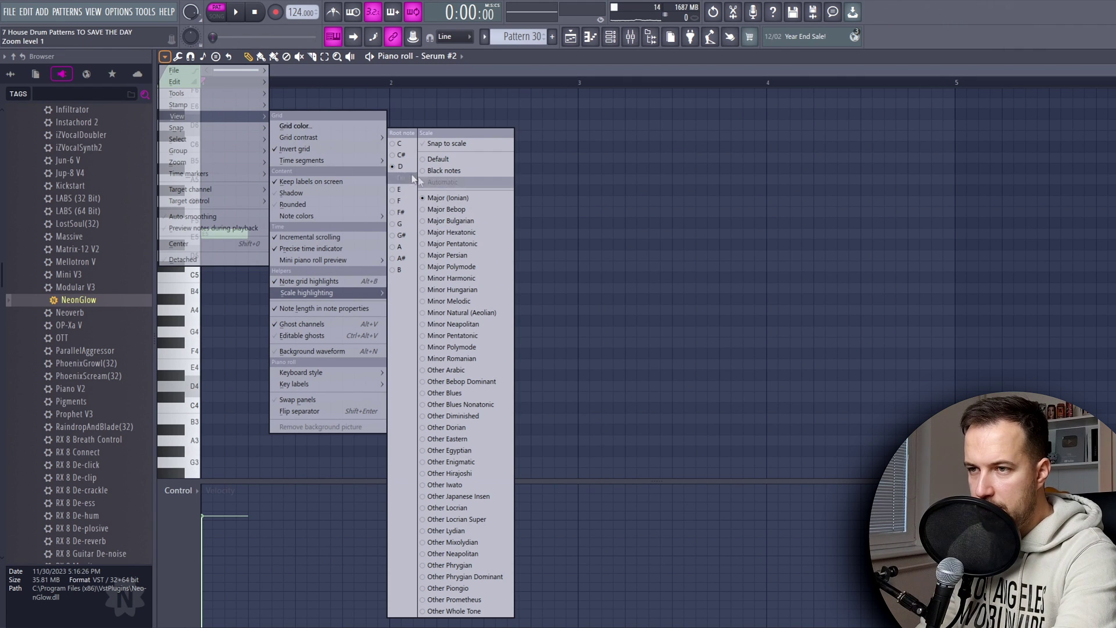
{"action": "left_click", "coordinate": [478, 312]}
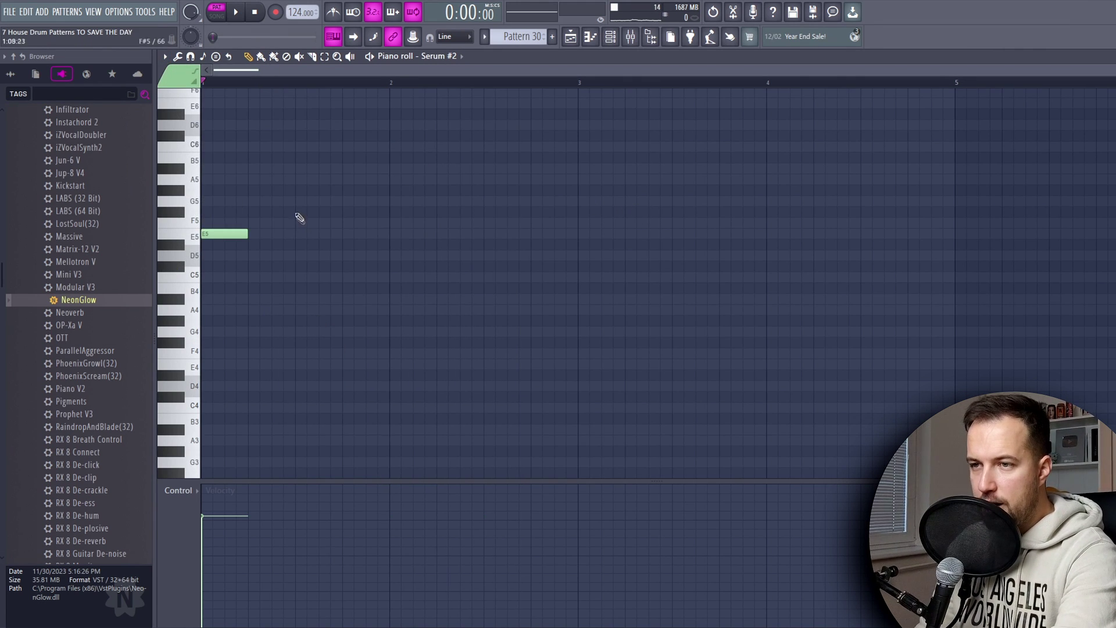
{"action": "scroll", "coordinate": [357, 289], "scroll_direction": "up", "scroll_amount": 2}
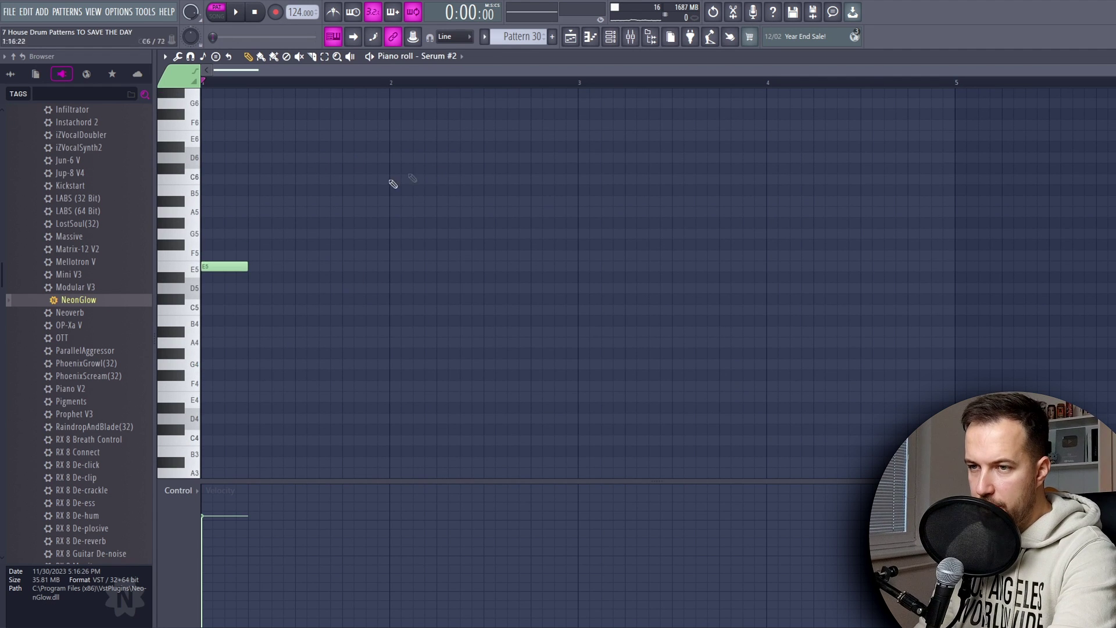
{"action": "right_click", "coordinate": [238, 267]}
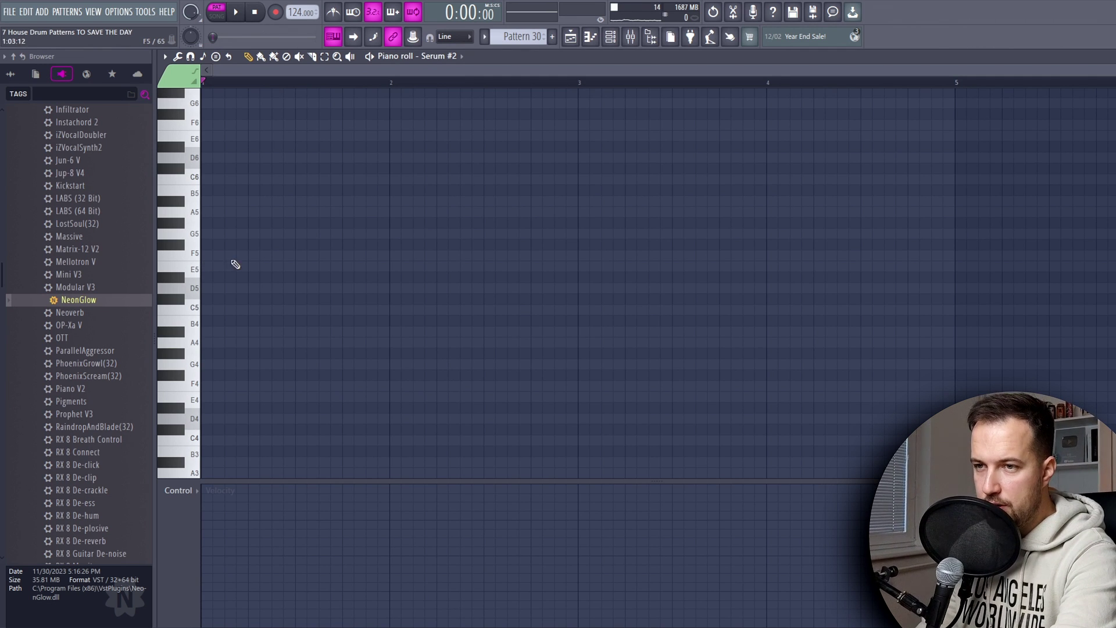
- Start a Serum #2 melody in bar 1 with an A5 note followed by shorter F5 and E5 notes, and audition it
{"action": "left_click", "coordinate": [207, 233]}
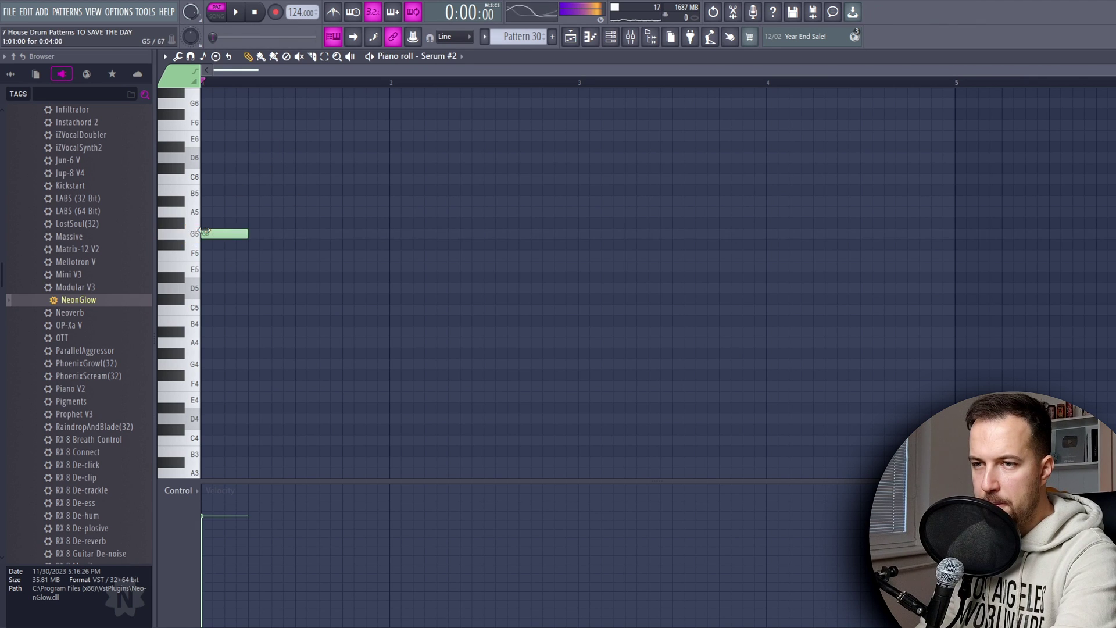
{"action": "key", "text": "space"}
{"action": "key", "text": "space"}
{"action": "mouse_move", "coordinate": [246, 234]}
{"action": "left_mouse_down"}
{"action": "mouse_move", "coordinate": [224, 235]}
{"action": "mouse_move", "coordinate": [216, 213]}
{"action": "mouse_move", "coordinate": [246, 213]}
{"action": "mouse_move", "coordinate": [271, 234]}
{"action": "left_mouse_up"}
{"action": "key", "text": "space"}
{"action": "key", "text": "space"}
{"action": "left_click", "coordinate": [252, 235]}
{"action": "left_click_drag", "start_coordinate": [259, 235], "coordinate": [259, 255]}
{"action": "left_click", "coordinate": [274, 267]}
{"action": "key", "text": "space"}
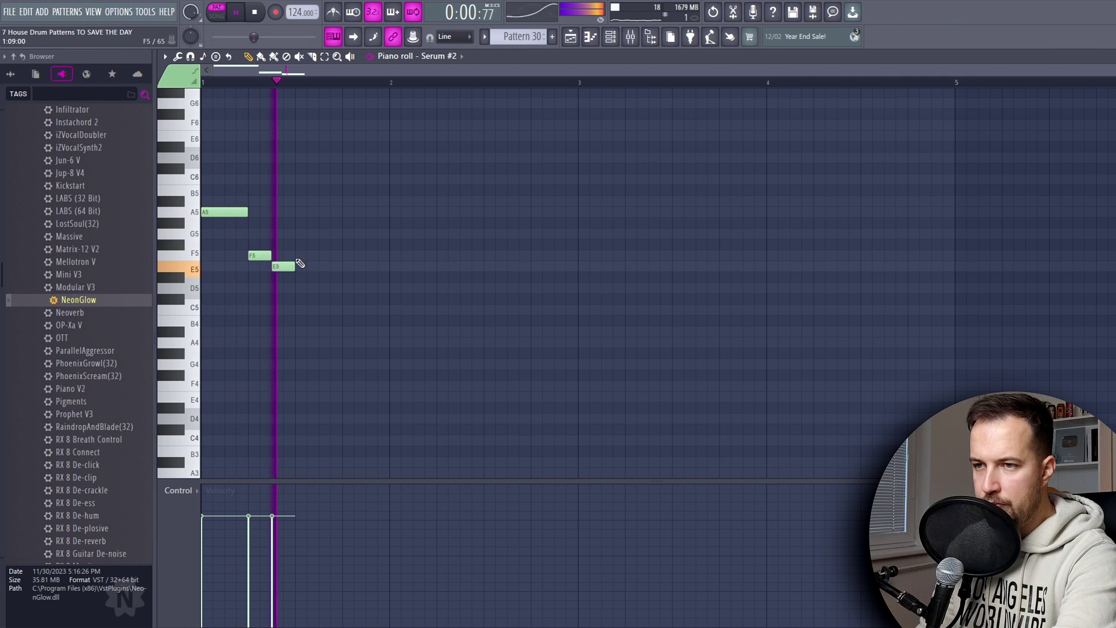
- Continue the melody with repeated D5 notes to the end of bar 2, broken by one short F5, and play it
{"action": "key", "text": "space"}
{"action": "left_click", "coordinate": [298, 287]}
{"action": "left_click_drag", "start_coordinate": [317, 288], "coordinate": [342, 288]}
{"action": "key", "text": "space"}
{"action": "left_click", "coordinate": [347, 289]}
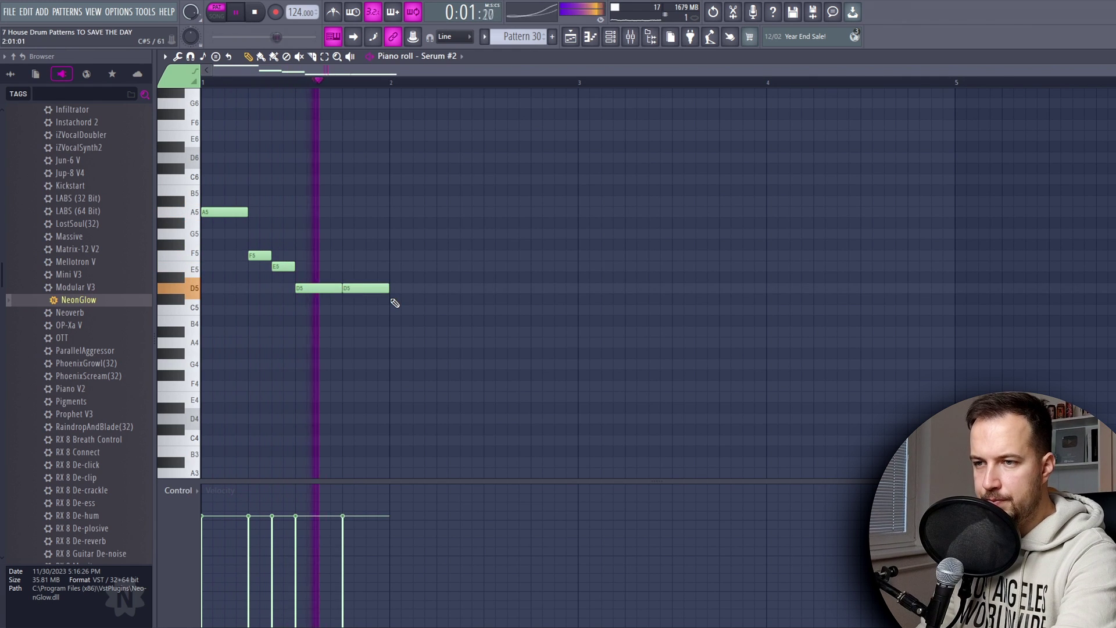
{"action": "key", "text": "space"}
{"action": "left_click", "coordinate": [395, 288]}
{"action": "left_click", "coordinate": [442, 287]}
{"action": "left_click", "coordinate": [463, 255]}
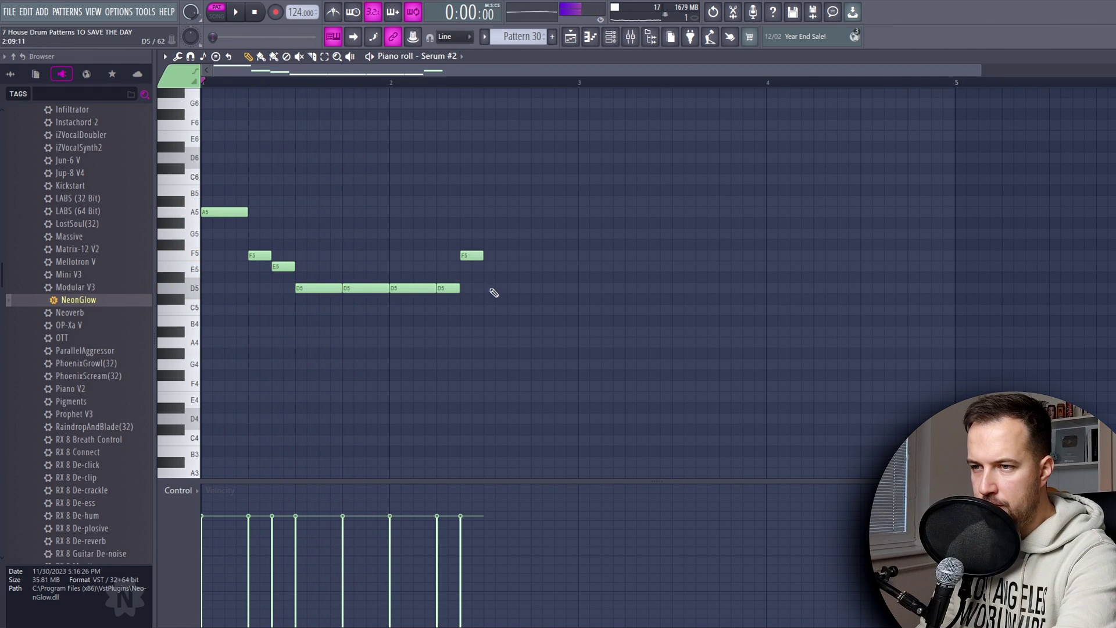
{"action": "left_click", "coordinate": [491, 287]}
{"action": "left_click", "coordinate": [537, 288]}
{"action": "key", "text": "space"}
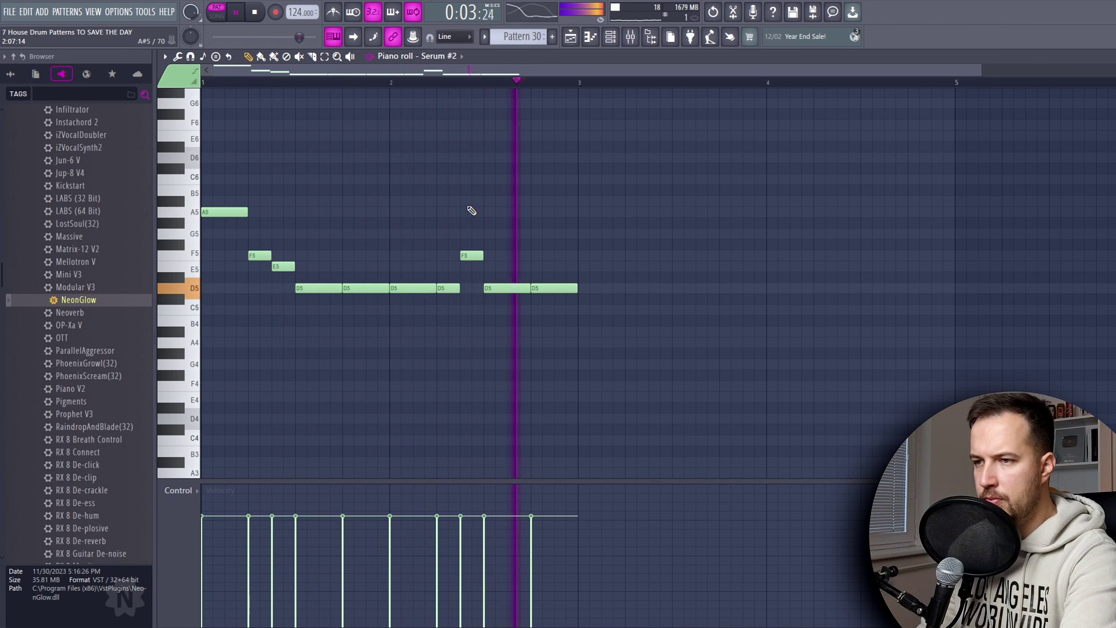
{"action": "key", "text": "space"}
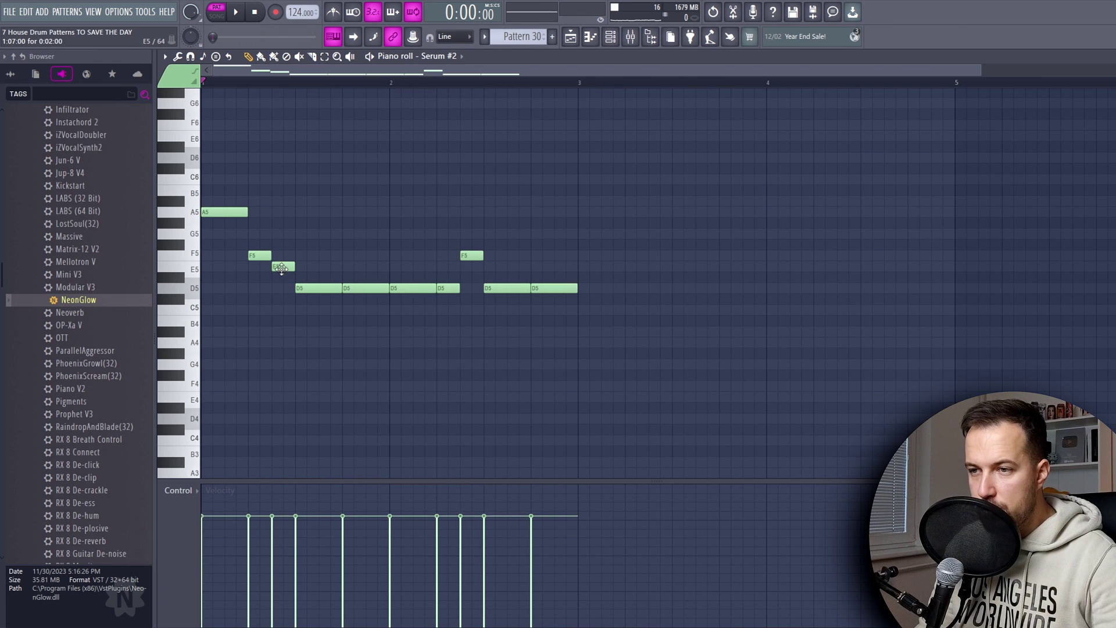
- Extend the drum, open hi-hat and Pattern 30 clips through bar 12 and shift the Pattern 29 clips to bars 9 to 12
{"action": "key", "text": "Escape"}
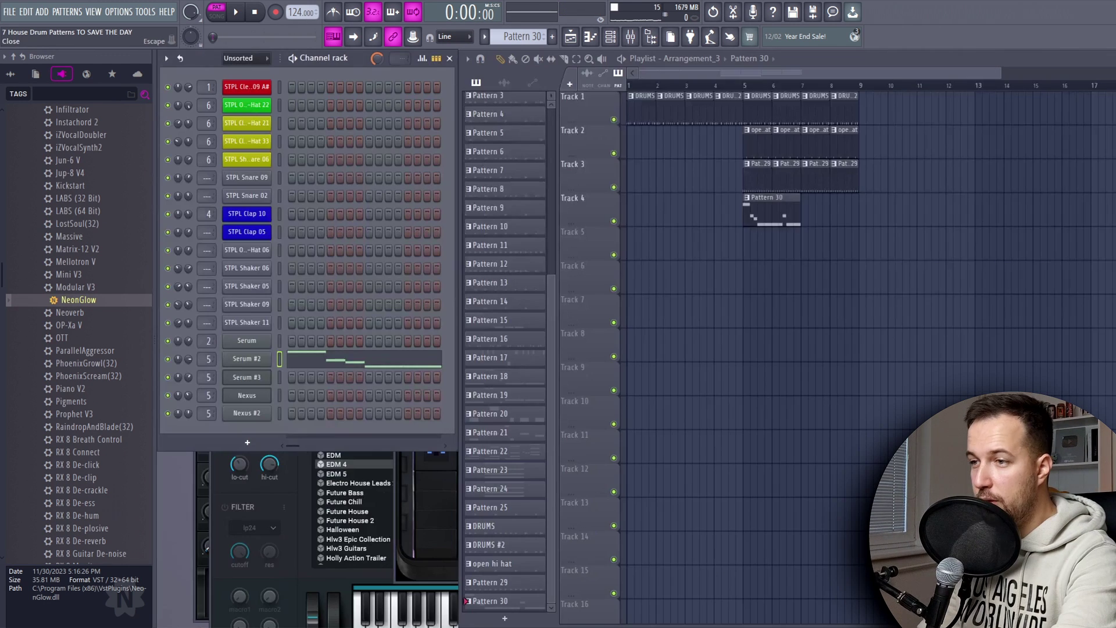
{"action": "left_click", "coordinate": [809, 217]}
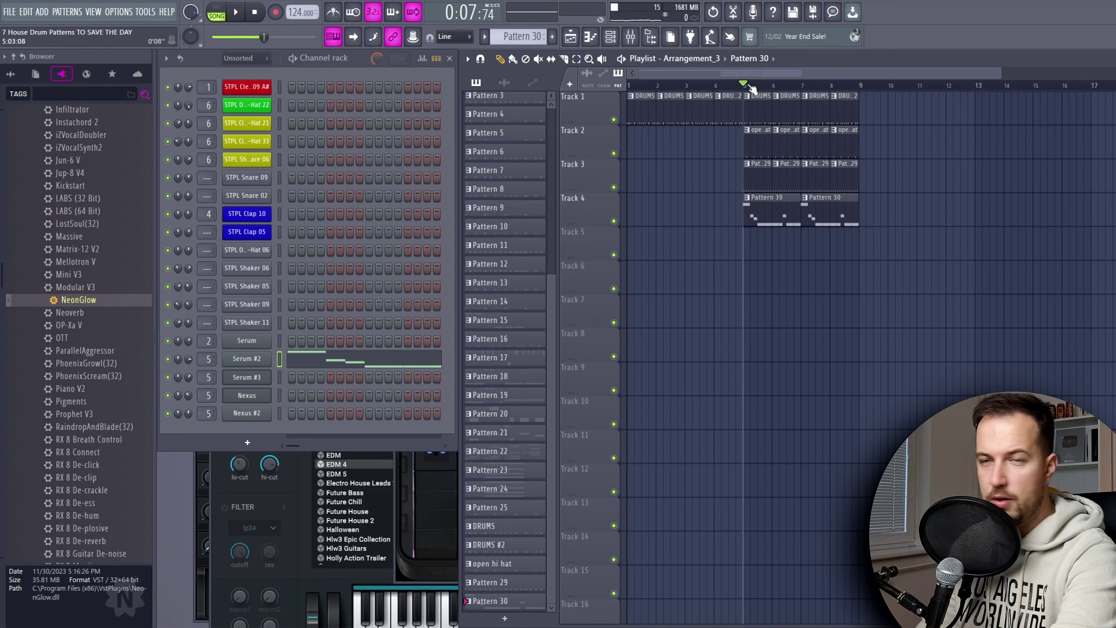
{"action": "left_click_drag", "start_coordinate": [886, 172], "coordinate": [826, 179]}
{"action": "left_click_drag", "start_coordinate": [815, 177], "coordinate": [872, 176]}
{"action": "left_click_drag", "start_coordinate": [875, 144], "coordinate": [760, 109]}
{"action": "key", "text": "ctrl+b"}
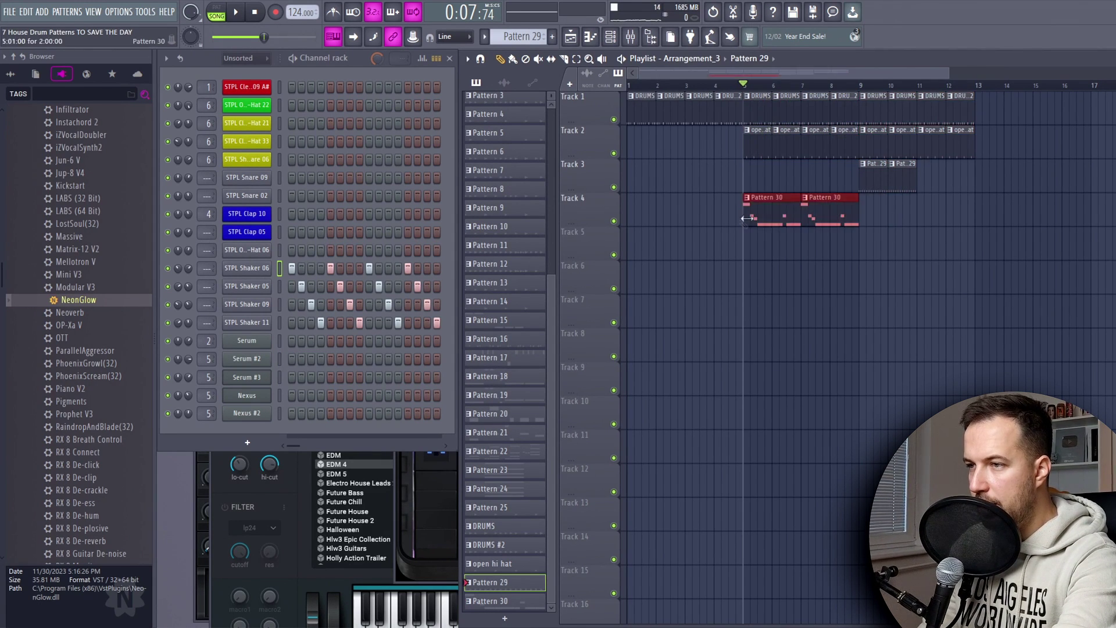
{"action": "key", "text": "ctrl+b"}
- Play the arrangement from just before bar 5 and delete the Pattern 30 clip at bar 7 on Track 4
{"action": "key", "text": "space"}
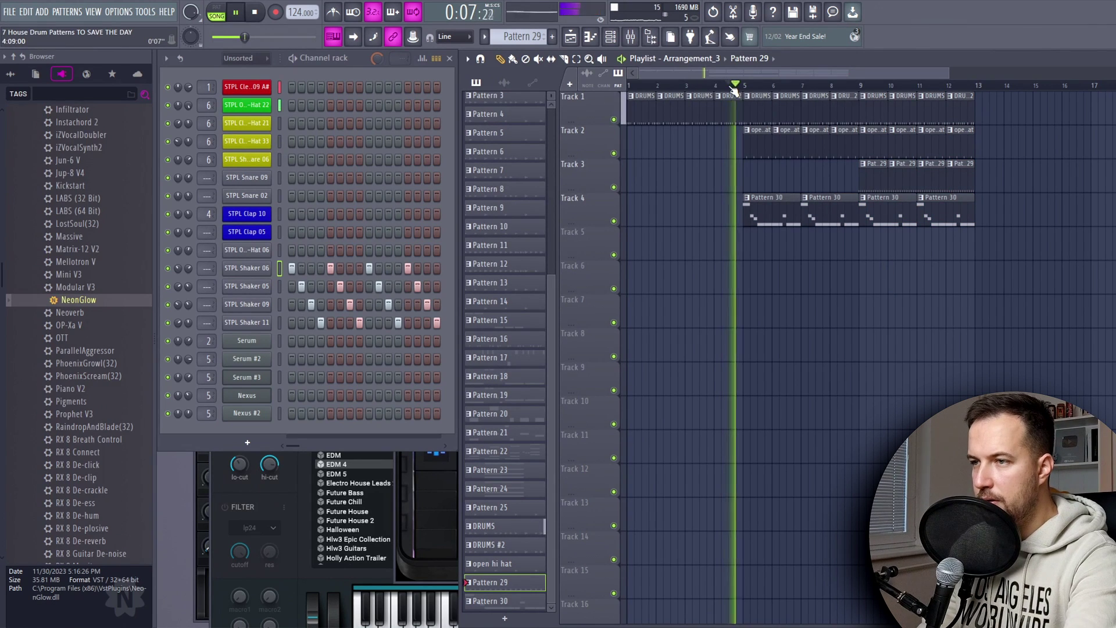
{"action": "left_click_drag", "start_coordinate": [768, 71], "coordinate": [793, 78]}
{"action": "scroll", "coordinate": [778, 85], "scroll_direction": "up", "scroll_amount": 2}
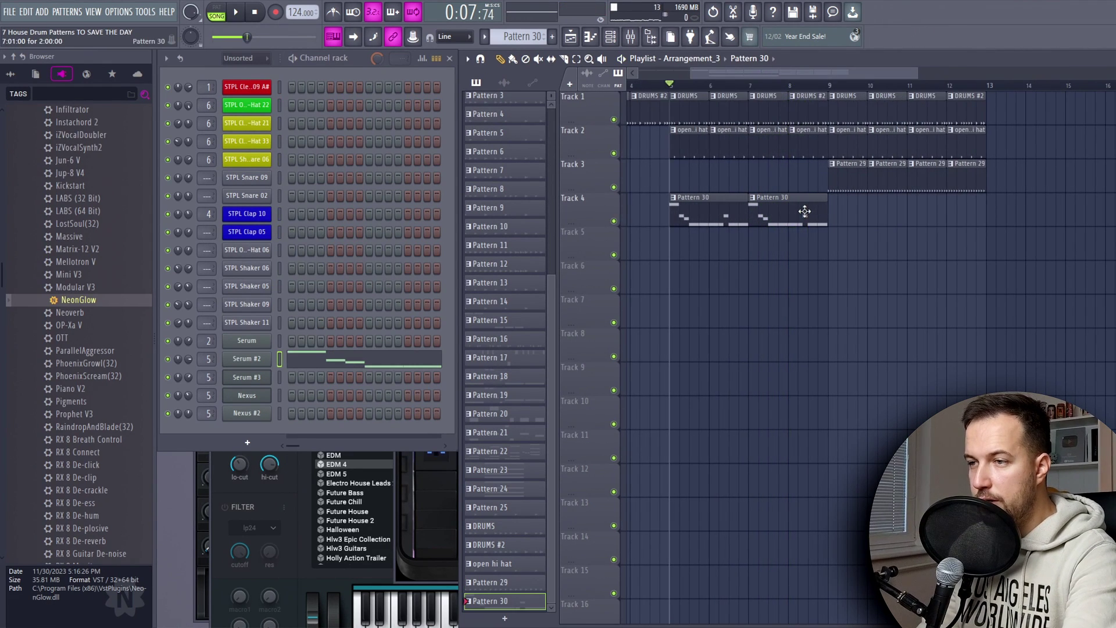
{"action": "right_click", "coordinate": [799, 210]}
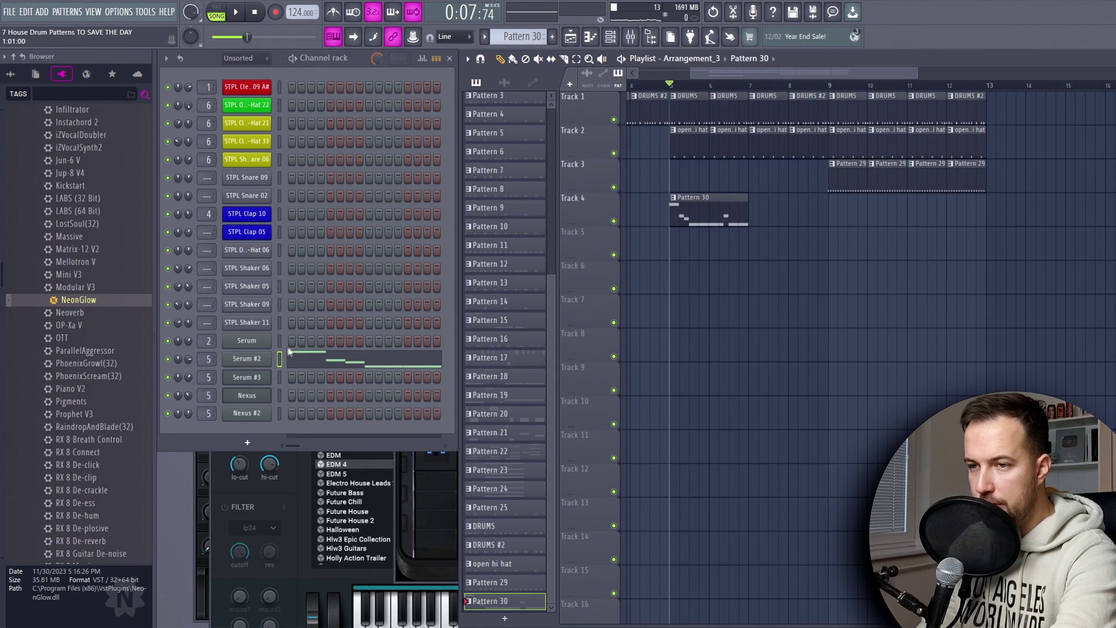
- Replace the Serum #2 melody with A5, C6, E6, F6 and a longer closing A5 in bar 1, and play it
{"action": "key", "text": "space"}
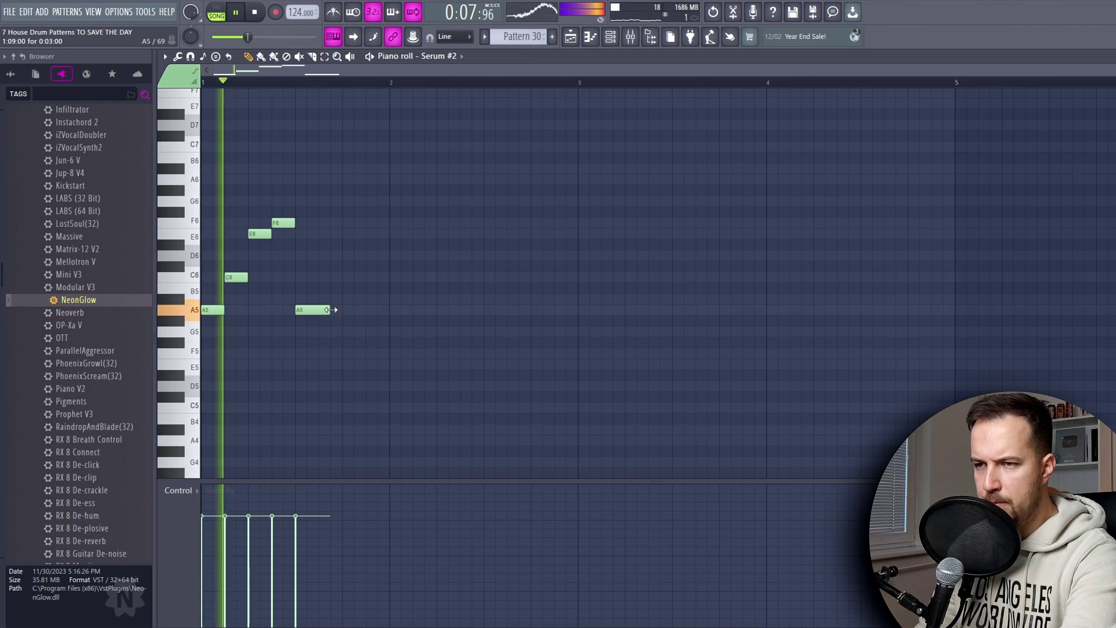
{"action": "left_click_drag", "start_coordinate": [329, 310], "coordinate": [319, 310]}
{"action": "key", "text": "space"}
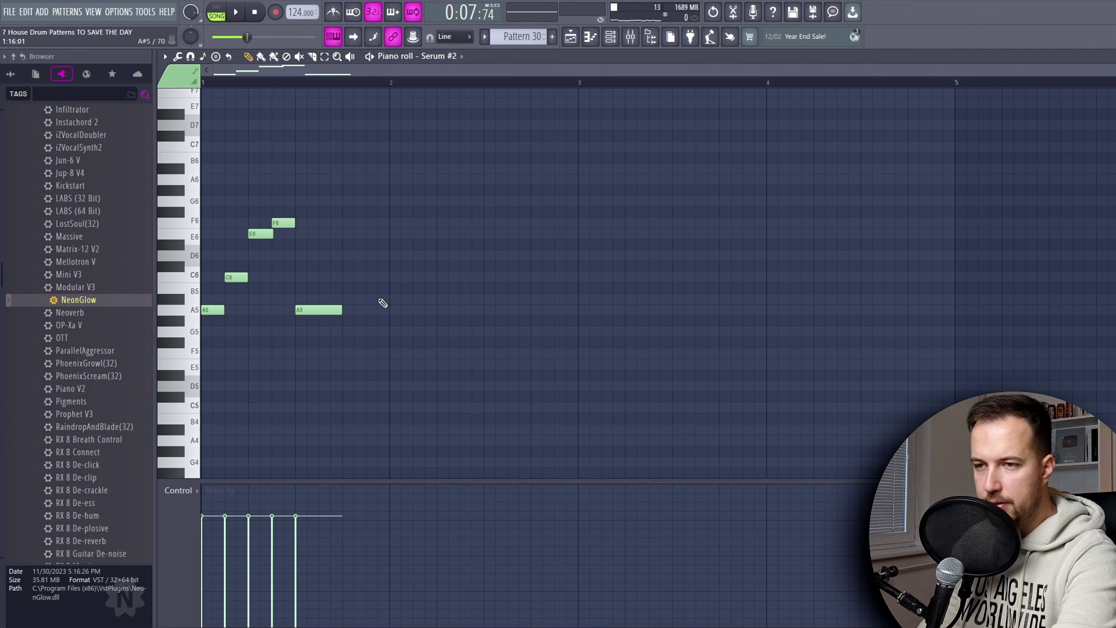
{"action": "key", "text": "space"}
- Shorten the E6 and F6 notes to about half their length, playing the melody after each change
{"action": "key", "text": "space"}
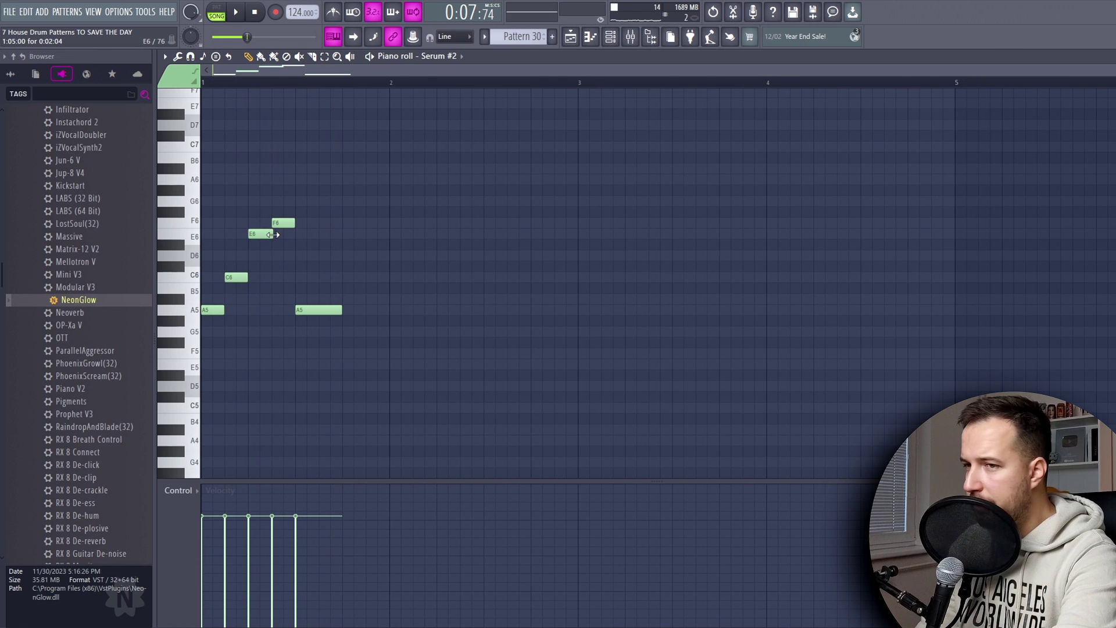
{"action": "key", "text": "space"}
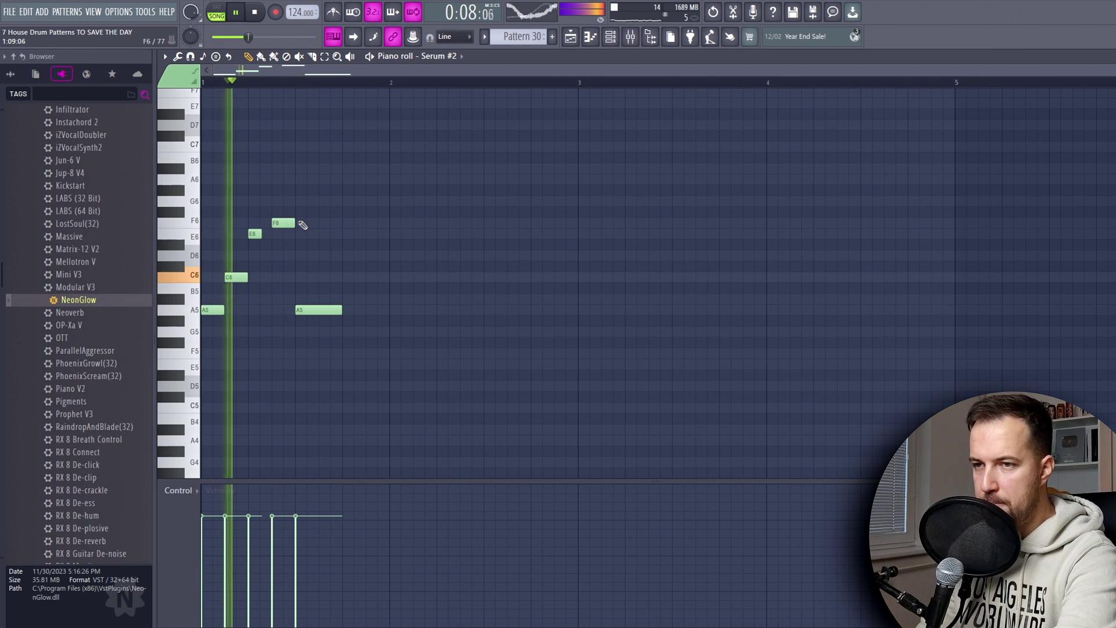
{"action": "key", "text": "space"}
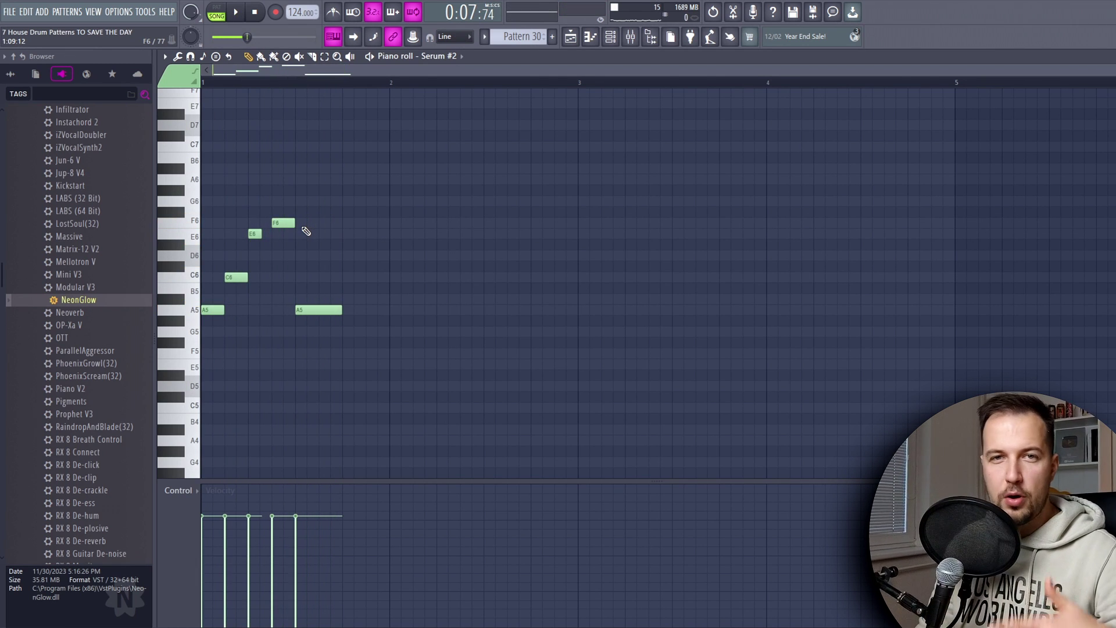
{"action": "left_click_drag", "start_coordinate": [294, 226], "coordinate": [283, 226]}
{"action": "key", "text": "space"}
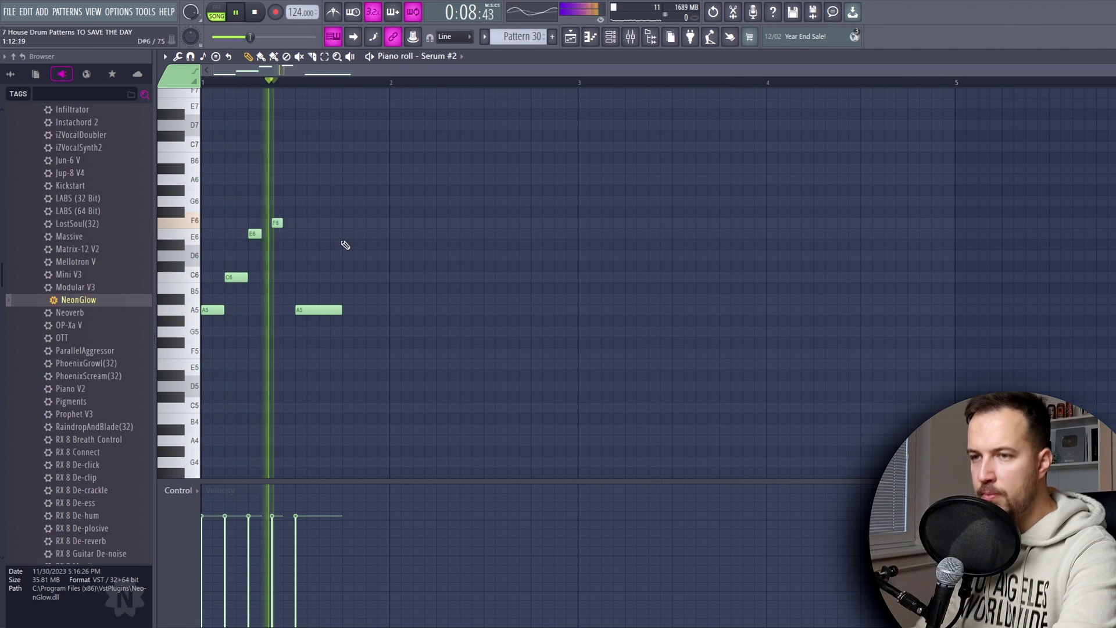
{"action": "key", "text": "space"}
- Remove the open hi-hat clips from bars 5 and 6, add a Pattern 30 clip at bar 7 on Track 4, and play
{"action": "key", "text": "space"}
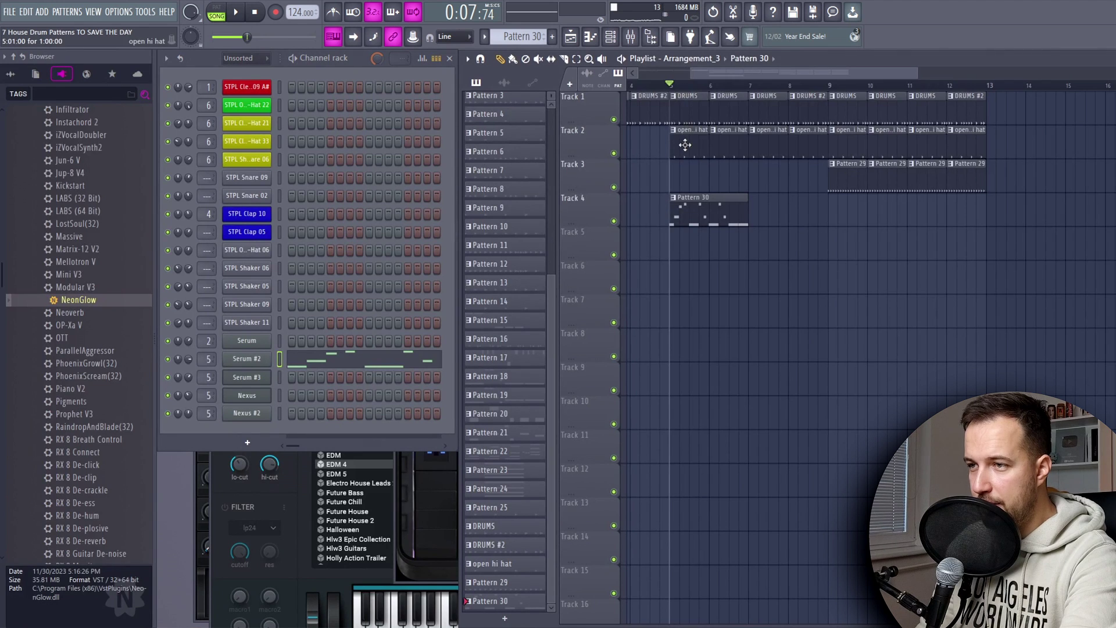
{"action": "key", "text": "space"}
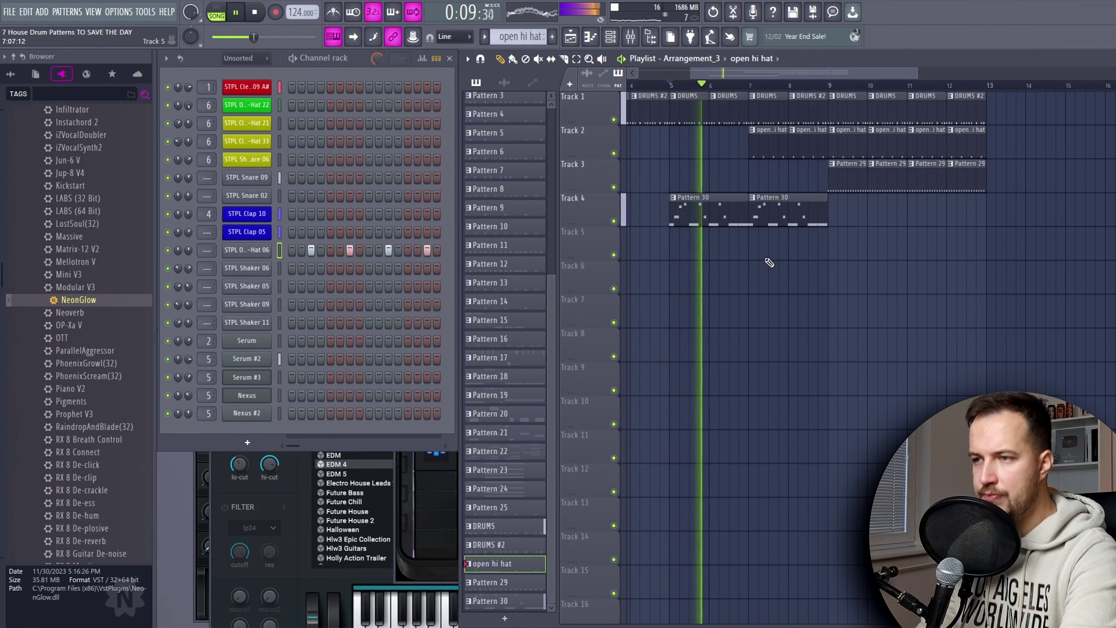
{"action": "left_click", "coordinate": [804, 211]}
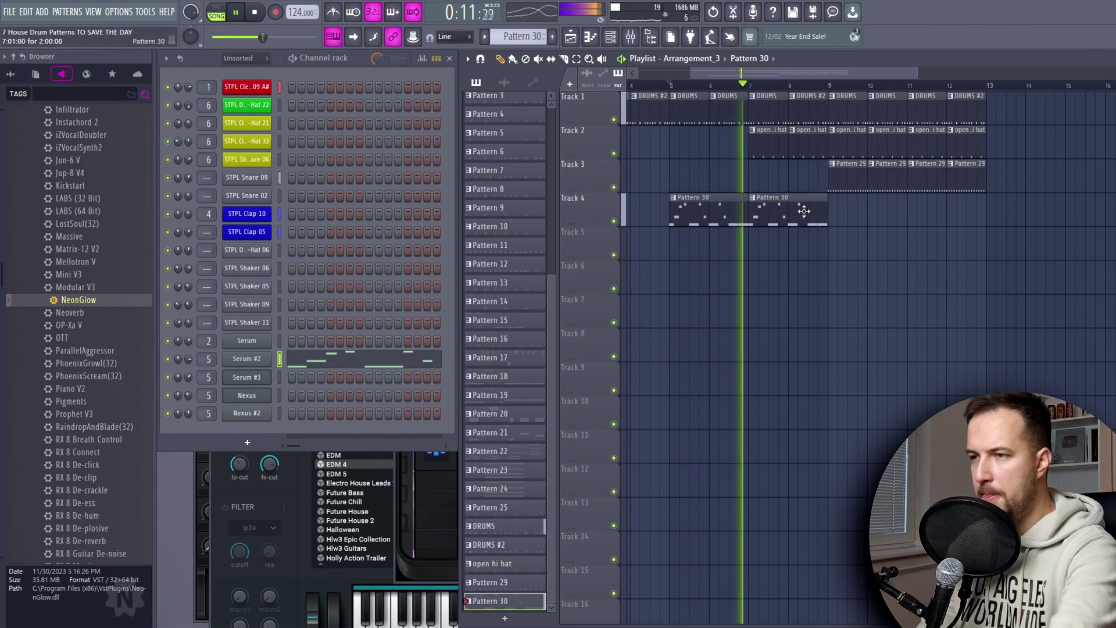
- Duplicate the Pattern 30 melody clip on Track 4 along the following bars
{"action": "left_click_drag", "start_coordinate": [852, 214], "coordinate": [818, 234]}
{"action": "key", "text": "ctrl+b"}
{"action": "key", "text": "ctrl+b"}
{"action": "left_click", "coordinate": [885, 246], "text": "ctrl"}
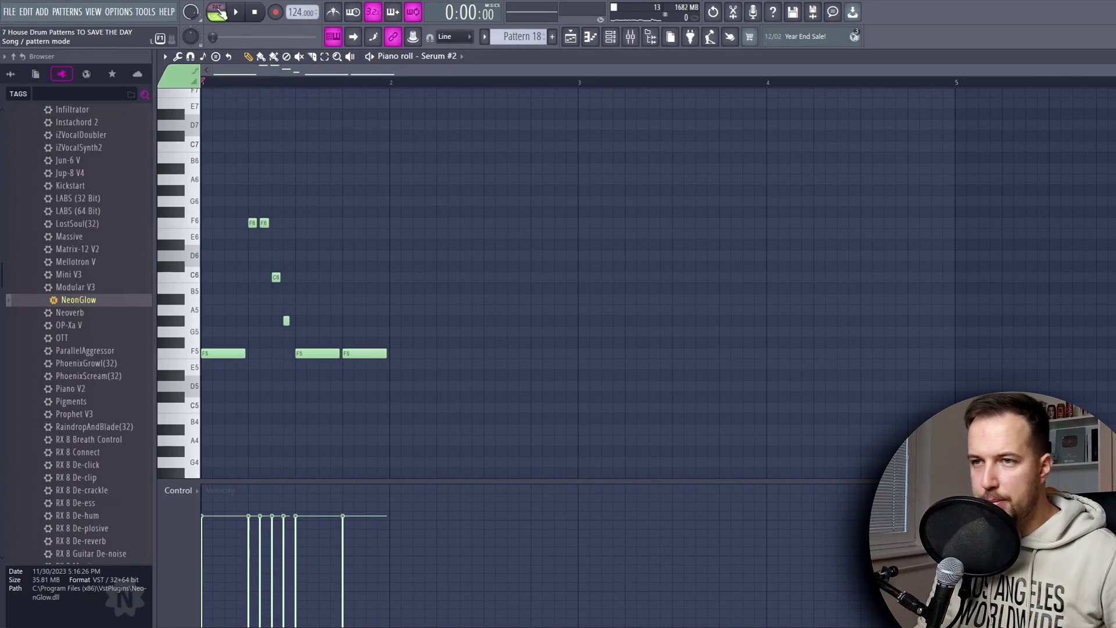
- Play from just before bar 7 and repeat the two Pattern 18 clips on Track 4 up to bar 13, deleting any excess clips
{"action": "scroll", "coordinate": [321, 145], "scroll_direction": "down", "scroll_amount": 3}
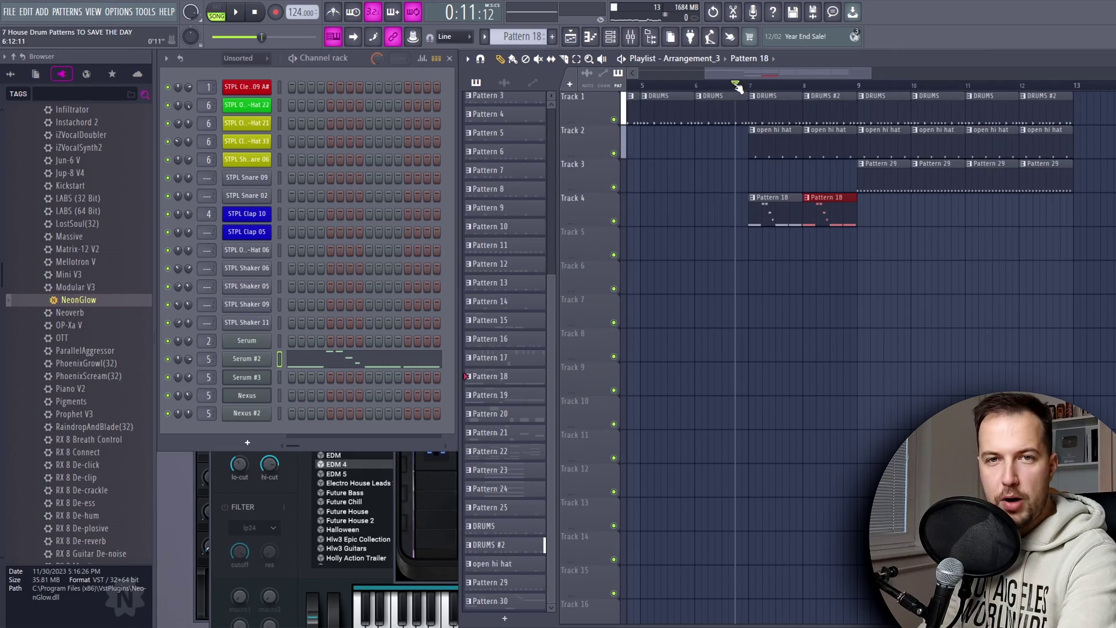
{"action": "key", "text": "space"}
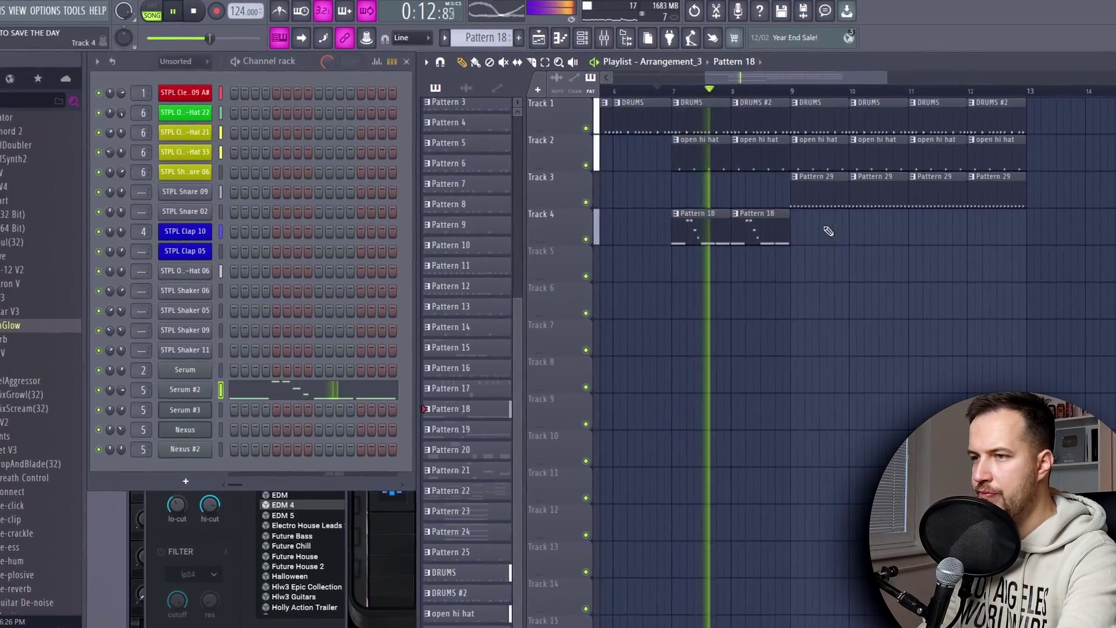
{"action": "left_click_drag", "start_coordinate": [826, 232], "coordinate": [718, 233]}
{"action": "key", "text": "ctrl+b"}
{"action": "key", "text": "ctrl+b"}
{"action": "key", "text": "ctrl+b"}
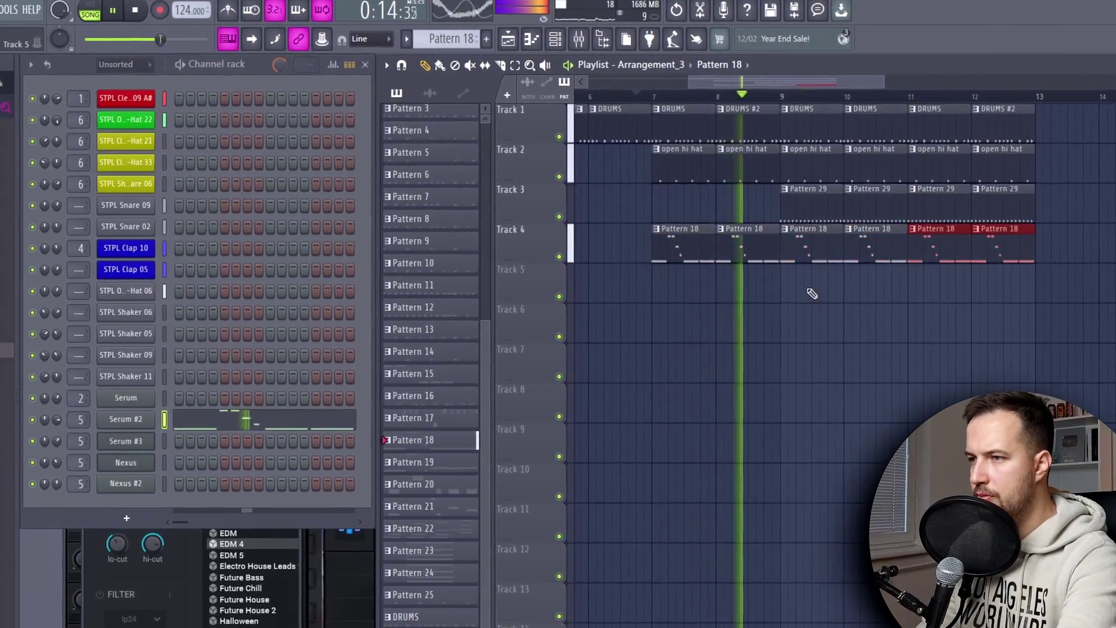
{"action": "right_click", "coordinate": [1002, 295]}
{"action": "right_click", "coordinate": [1071, 251]}
{"action": "scroll", "coordinate": [805, 102], "scroll_direction": "down", "scroll_amount": 2}
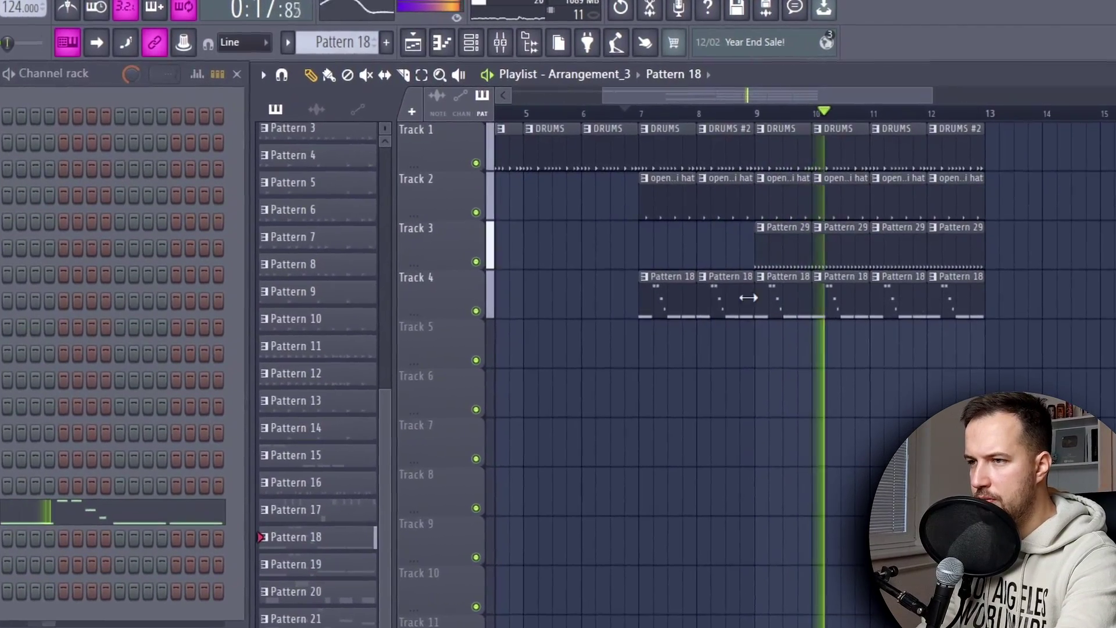
{"action": "left_click_drag", "start_coordinate": [757, 280], "coordinate": [595, 280]}
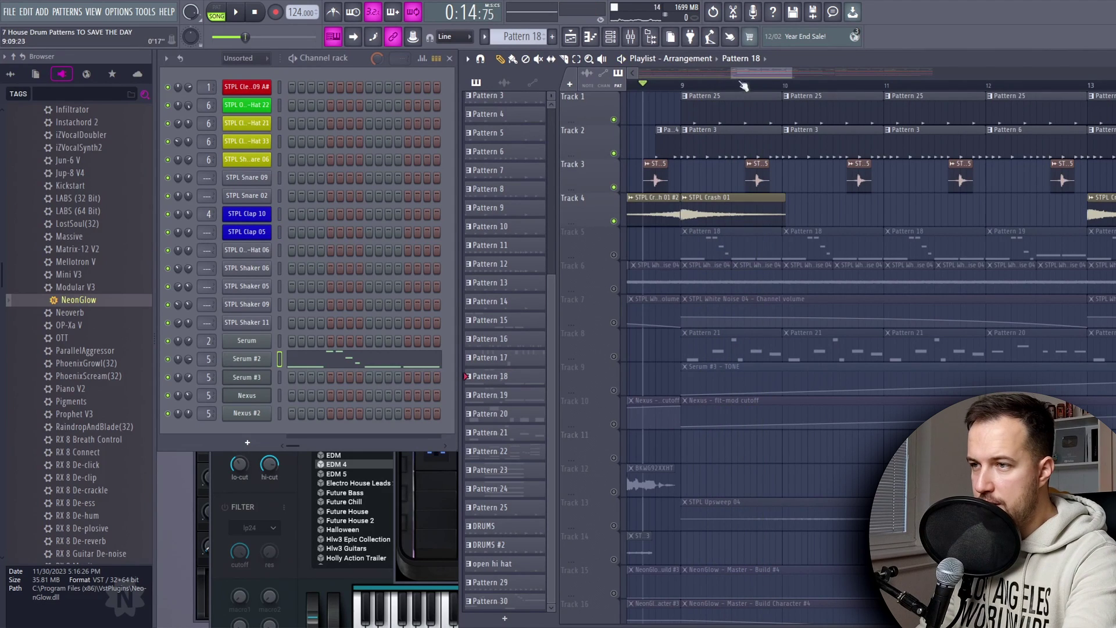
- Play the full Arrangement with the drum and crash tracks only, then from bar 9 with Track 5 unmuted
{"action": "key", "text": "space"}
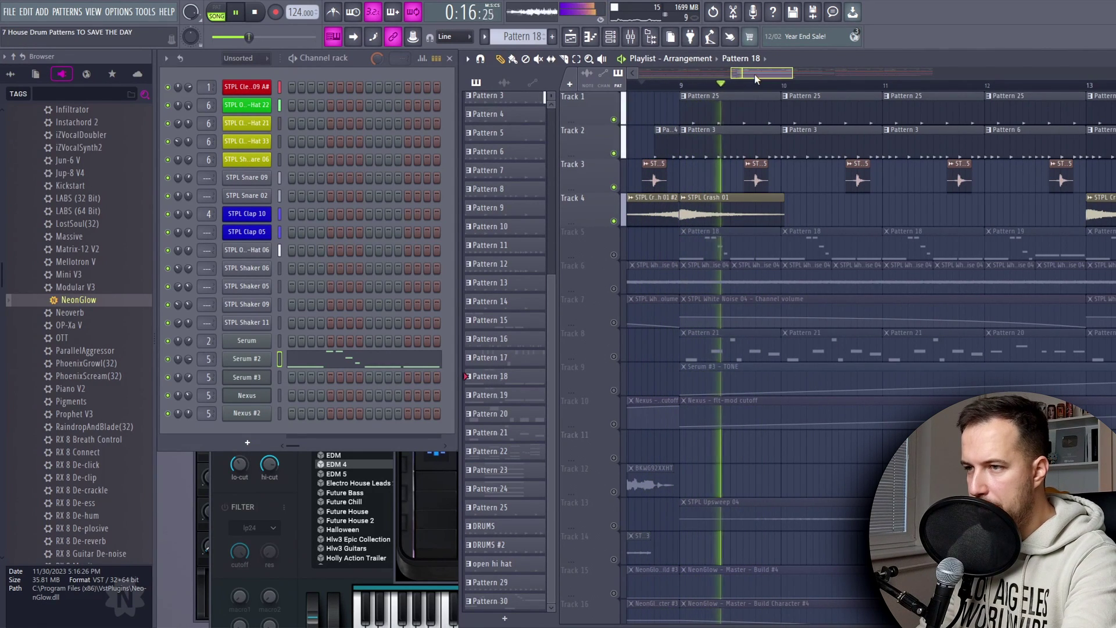
{"action": "scroll", "coordinate": [755, 75], "scroll_direction": "down", "scroll_amount": 2}
{"action": "key", "text": "space"}
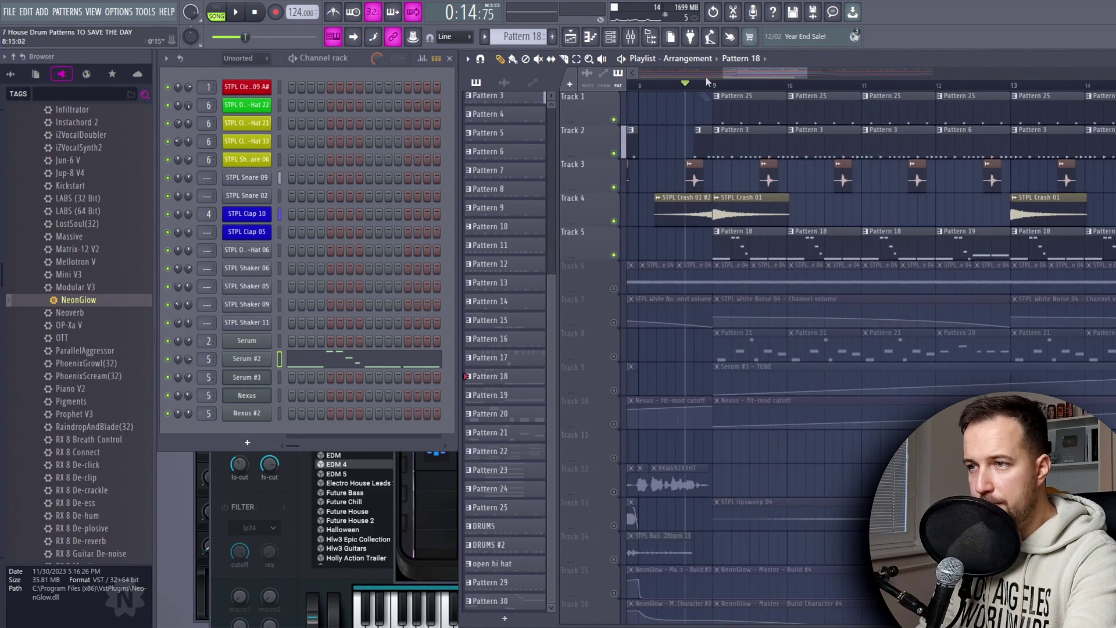
{"action": "left_click", "coordinate": [713, 85]}
{"action": "key", "text": "space"}
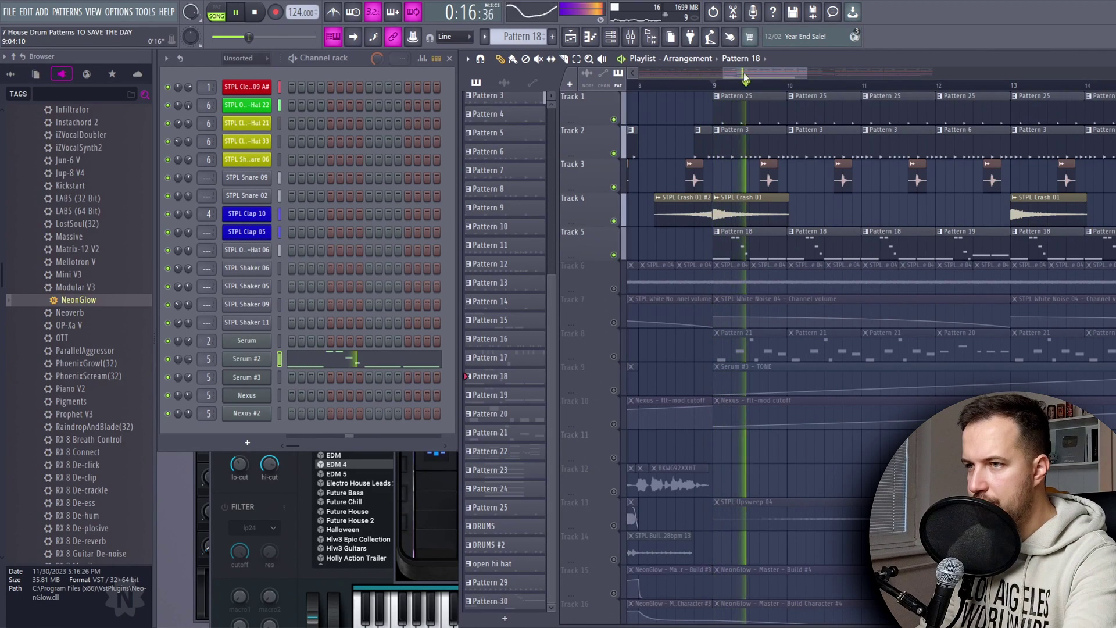
{"action": "key", "text": "space"}
- Solo Track 6, switch Tracks 1 to 5 back on and play from bar 9
{"action": "right_click", "coordinate": [614, 289]}
{"action": "left_click", "coordinate": [614, 256]}
{"action": "left_click", "coordinate": [614, 222]}
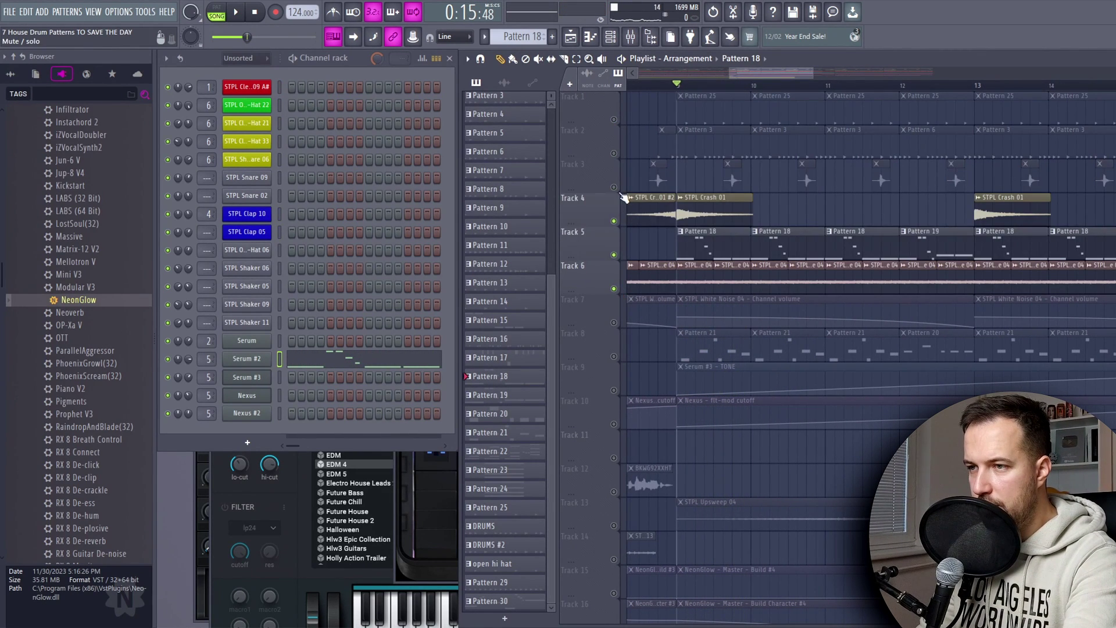
{"action": "left_click", "coordinate": [614, 188]}
{"action": "left_click", "coordinate": [614, 154]}
{"action": "left_click", "coordinate": [614, 121]}
{"action": "key", "text": "space"}
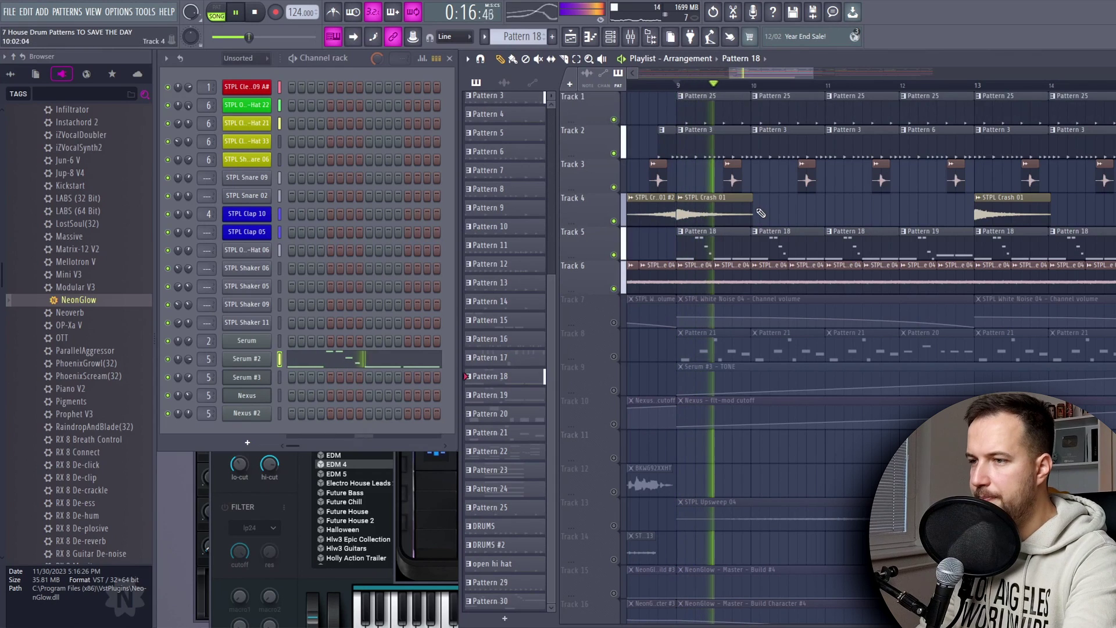
- Unmute Tracks 7 to 10, play from bar 9 and select the Pattern 21 clip on Track 8
{"action": "left_click", "coordinate": [614, 289]}
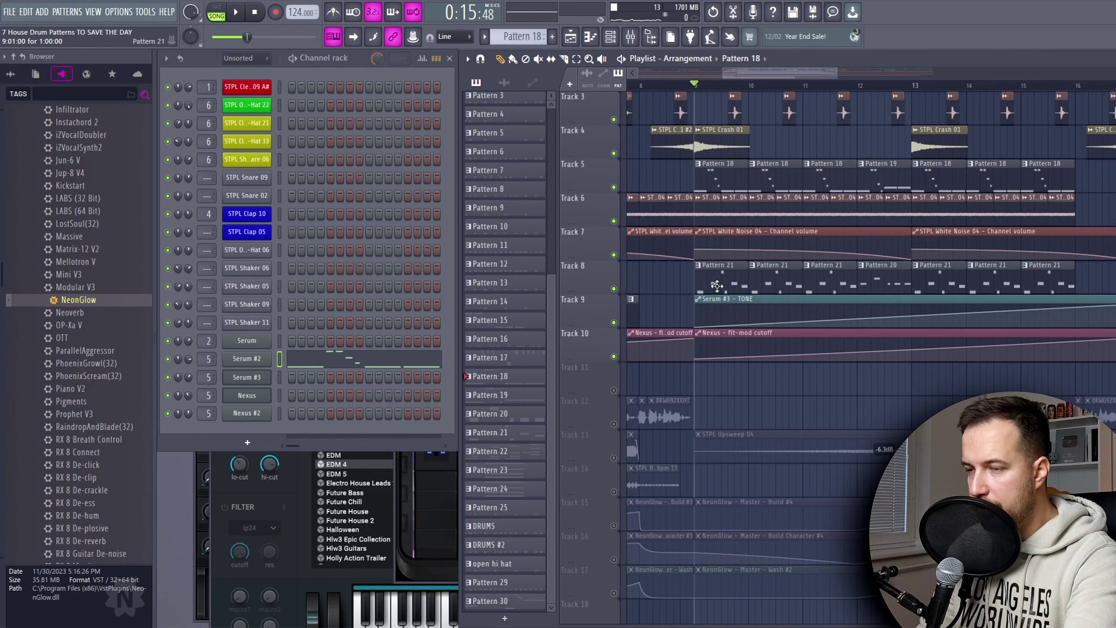
{"action": "key", "text": "space"}
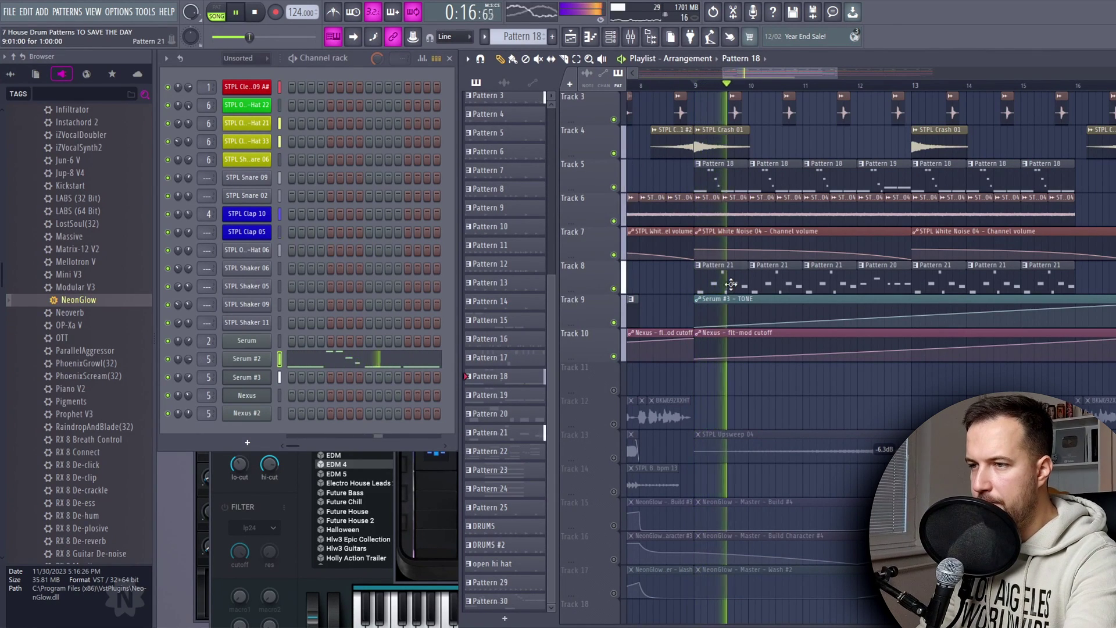
{"action": "left_click", "coordinate": [730, 284]}
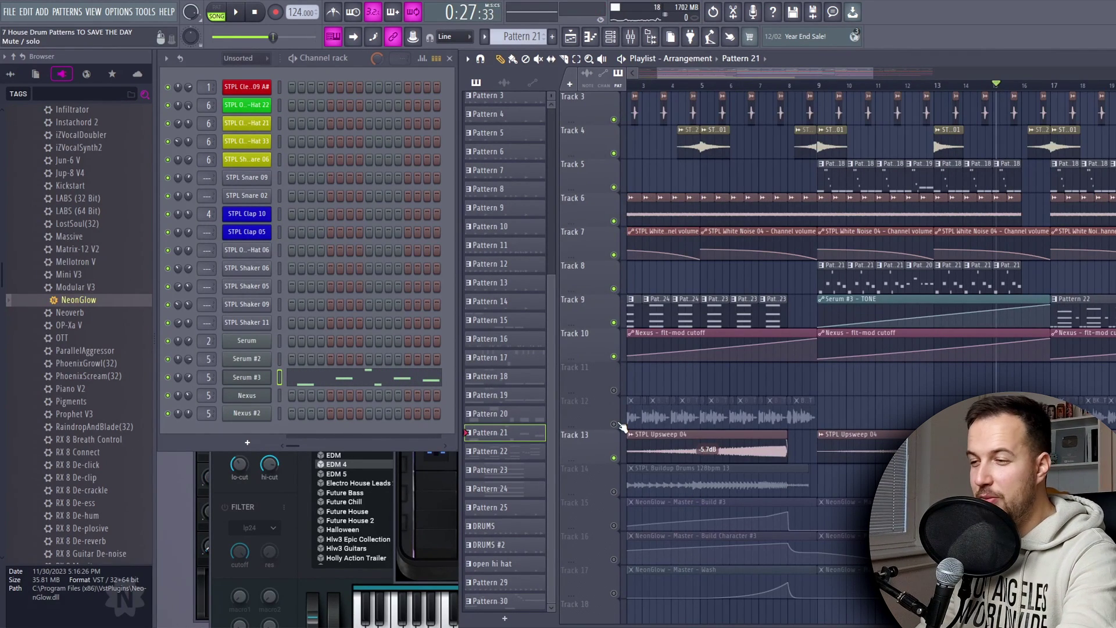
- Solo the vocal clips on Track 12 and play them from bar 1
{"action": "right_click", "coordinate": [615, 425]}
{"action": "left_click_drag", "start_coordinate": [724, 74], "coordinate": [648, 83]}
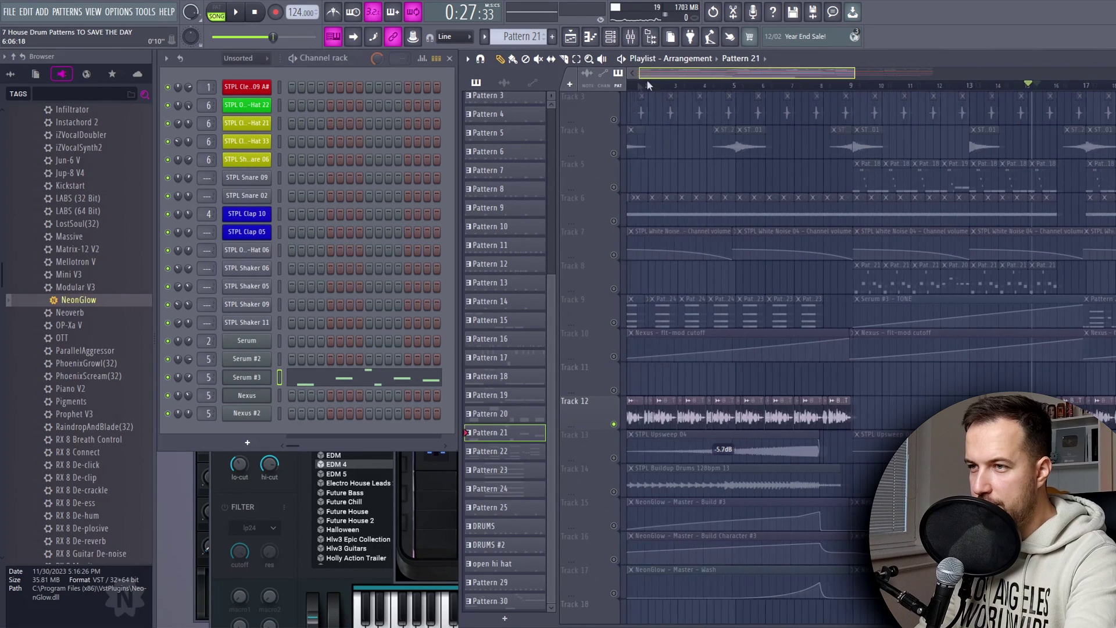
{"action": "left_click", "coordinate": [630, 85]}
{"action": "key", "text": "space"}
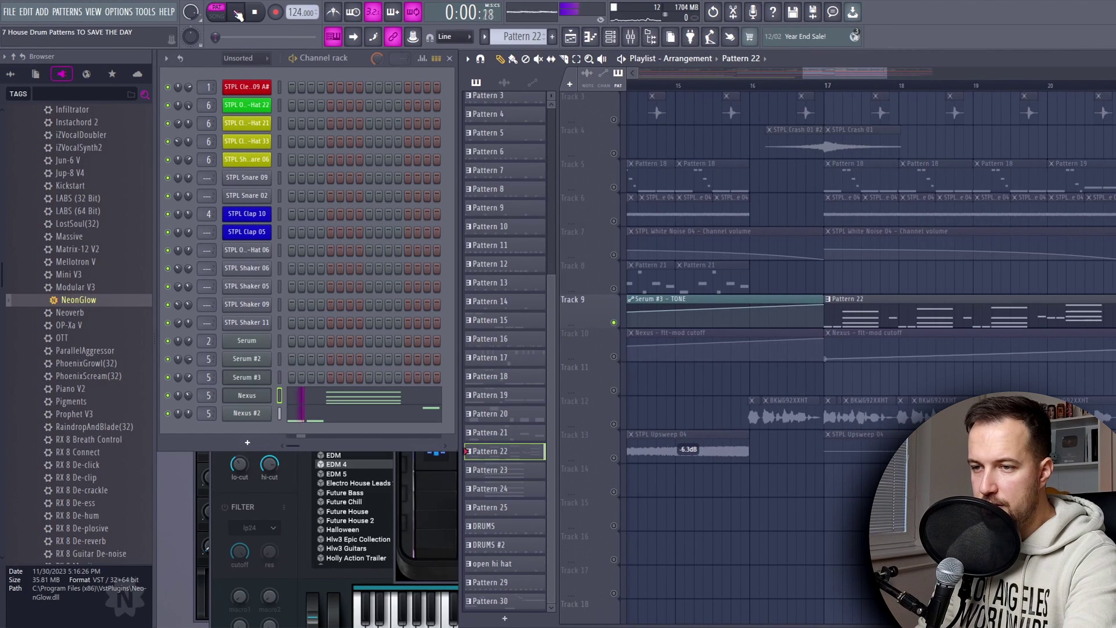
- Examine the Nexus and Nexus #2 notes of Pattern 22 in the piano roll while the pattern plays
{"action": "left_click", "coordinate": [256, 396]}
{"action": "left_click", "coordinate": [333, 420]}
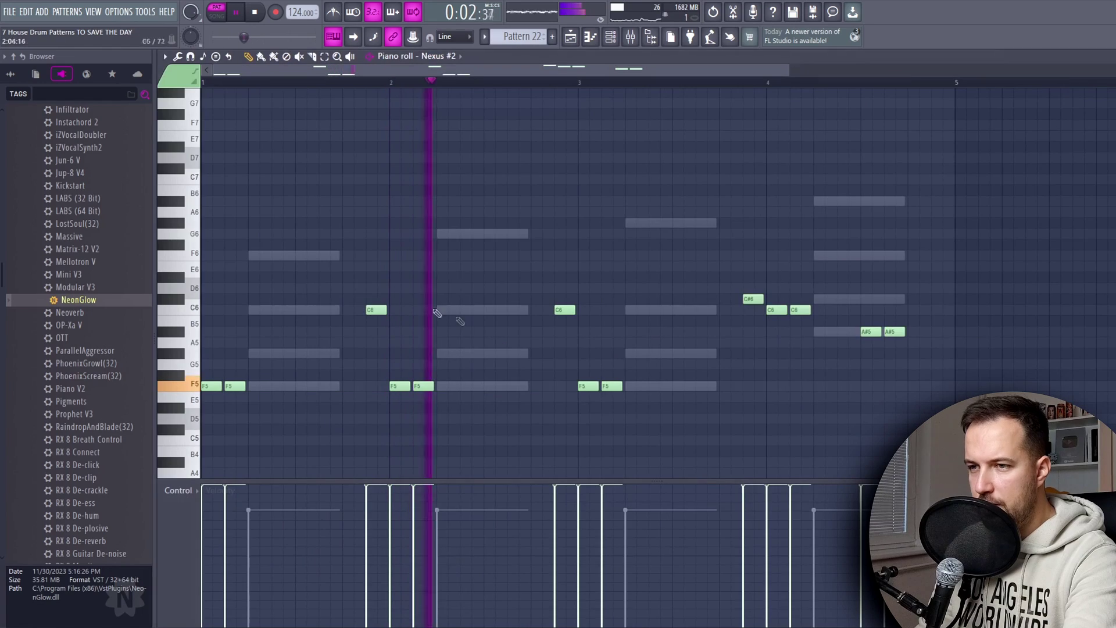
{"action": "key", "text": "F7"}
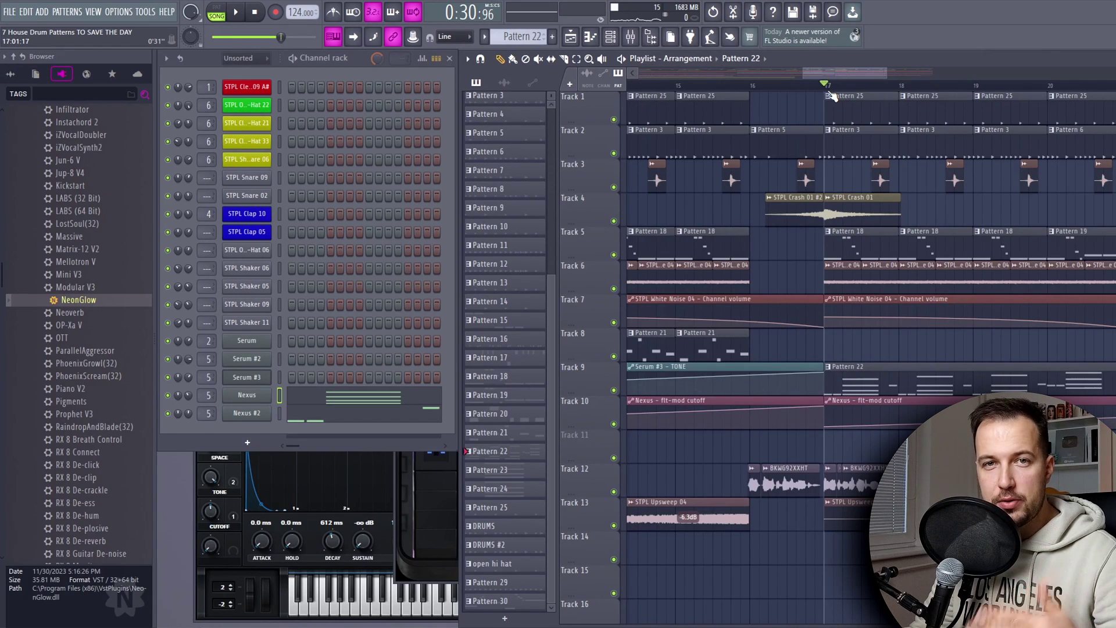
- Review the NeonGlow Master Build #3 automation on Track 15 and play the whole arrangement from the start
{"action": "scroll", "coordinate": [843, 80], "scroll_direction": "down", "scroll_amount": 8}
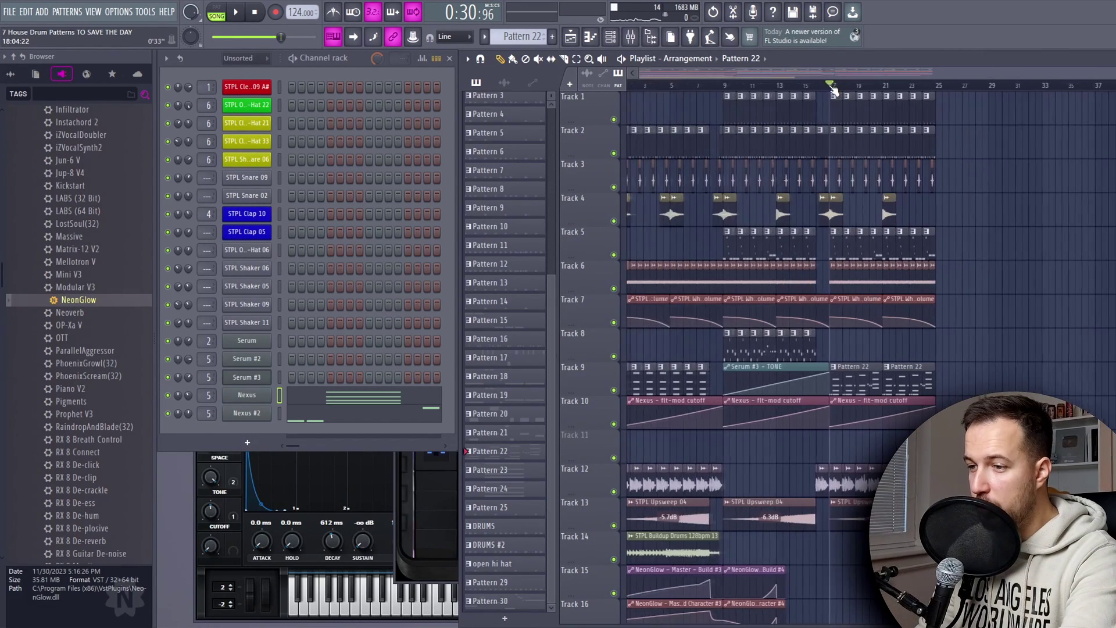
{"action": "left_click", "coordinate": [797, 88]}
{"action": "scroll", "coordinate": [721, 445], "scroll_direction": "down", "scroll_amount": 4}
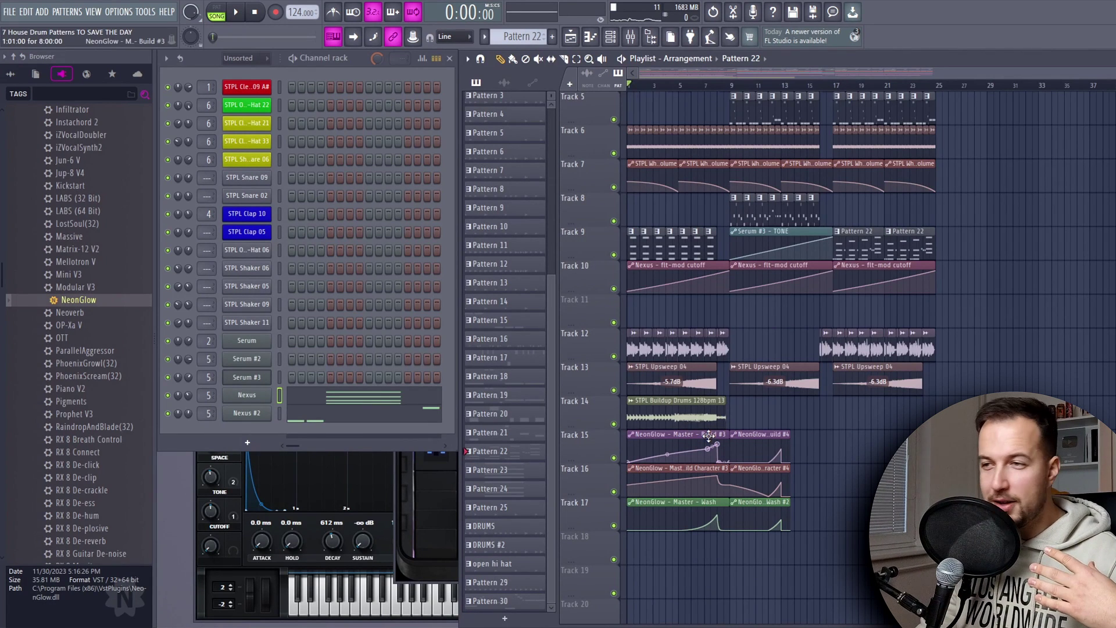
{"action": "double_click", "coordinate": [709, 438]}
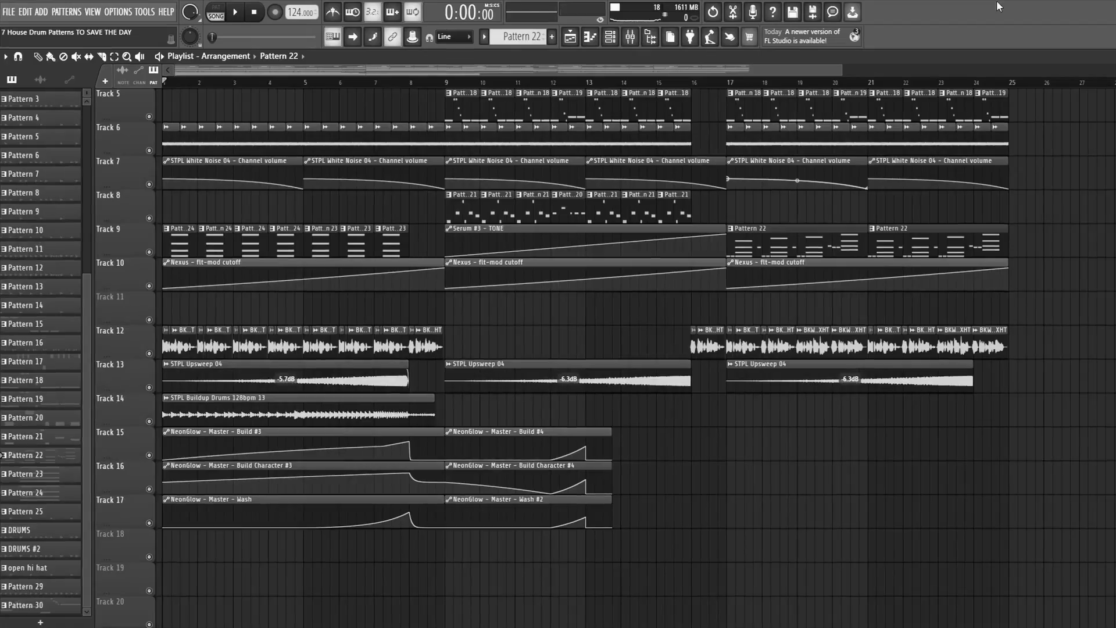
{"action": "key", "text": "space"}
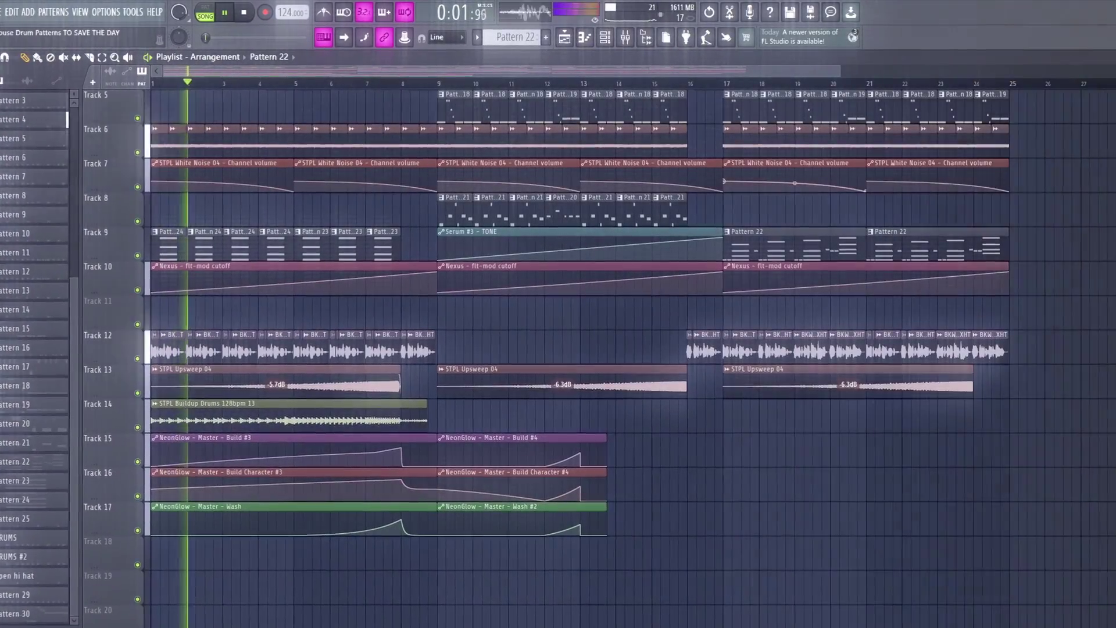